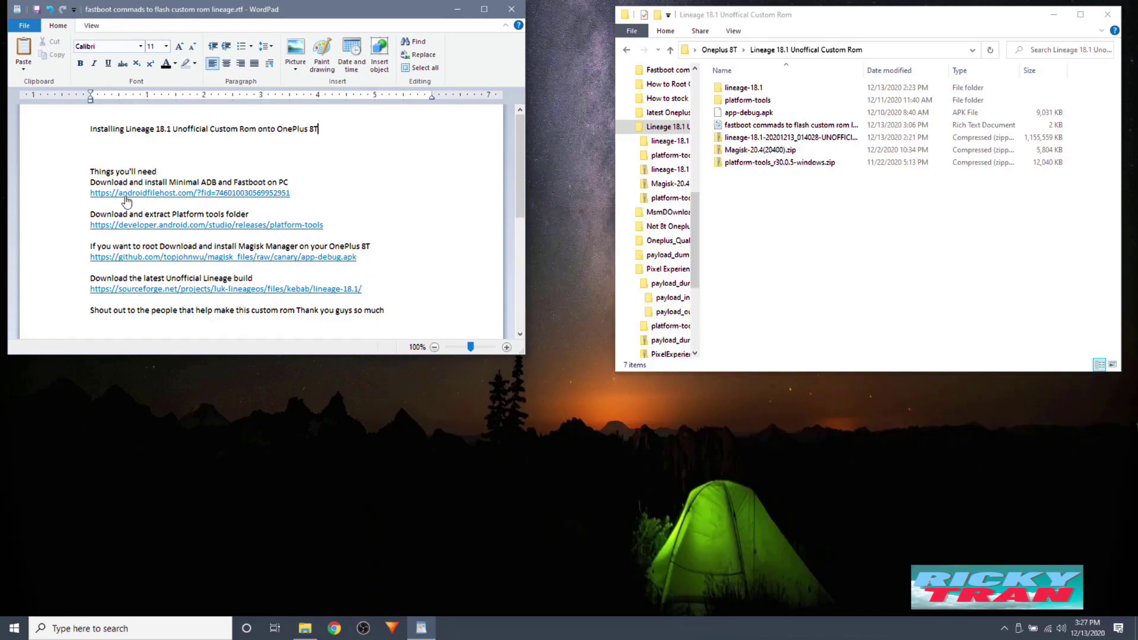
# Step: Open the AndroidFileHost page for minimal_adb_fastboot_v1.4.3_setup.exe and cancel its primary-mirror download
pyautogui.click(146, 194)
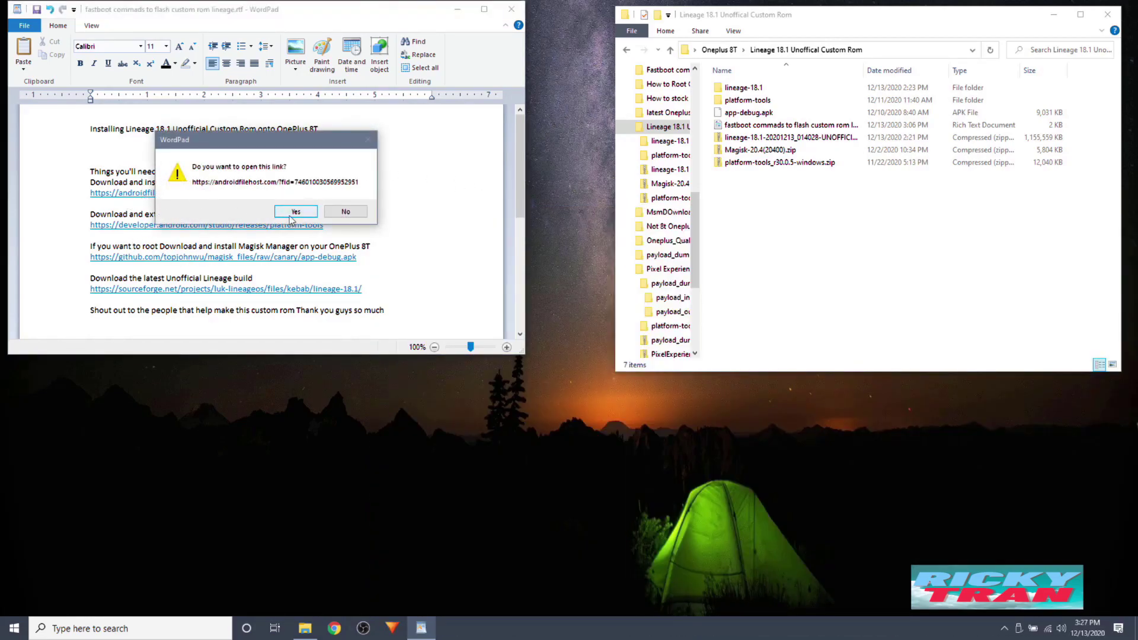
pyautogui.click(290, 216)
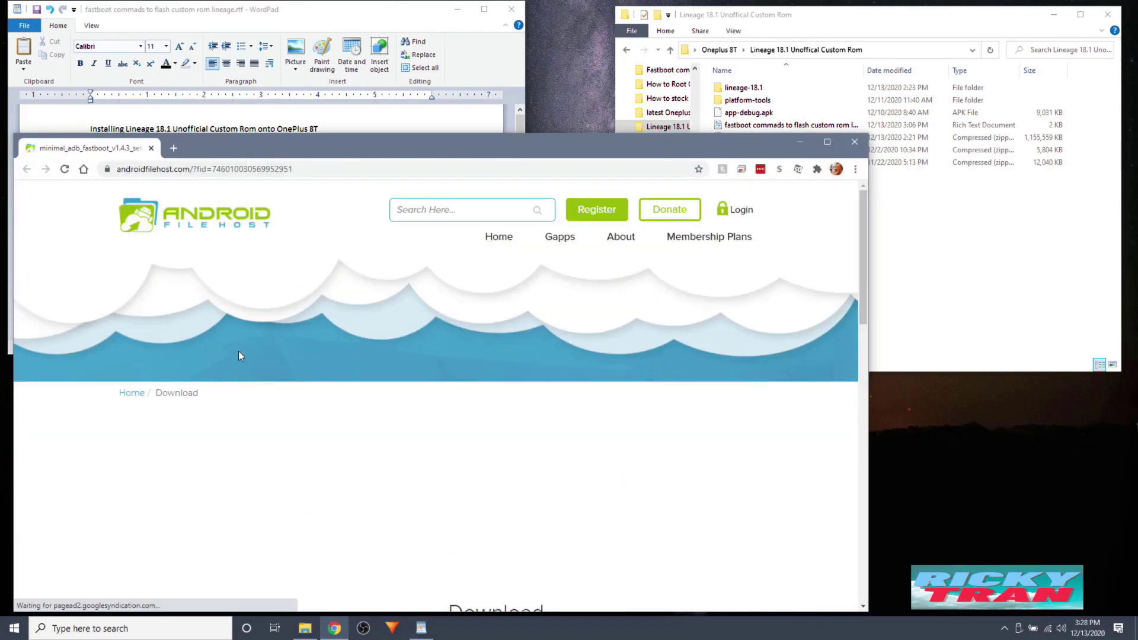
pyautogui.scroll(-4, 468, 451)
pyautogui.click(537, 455)
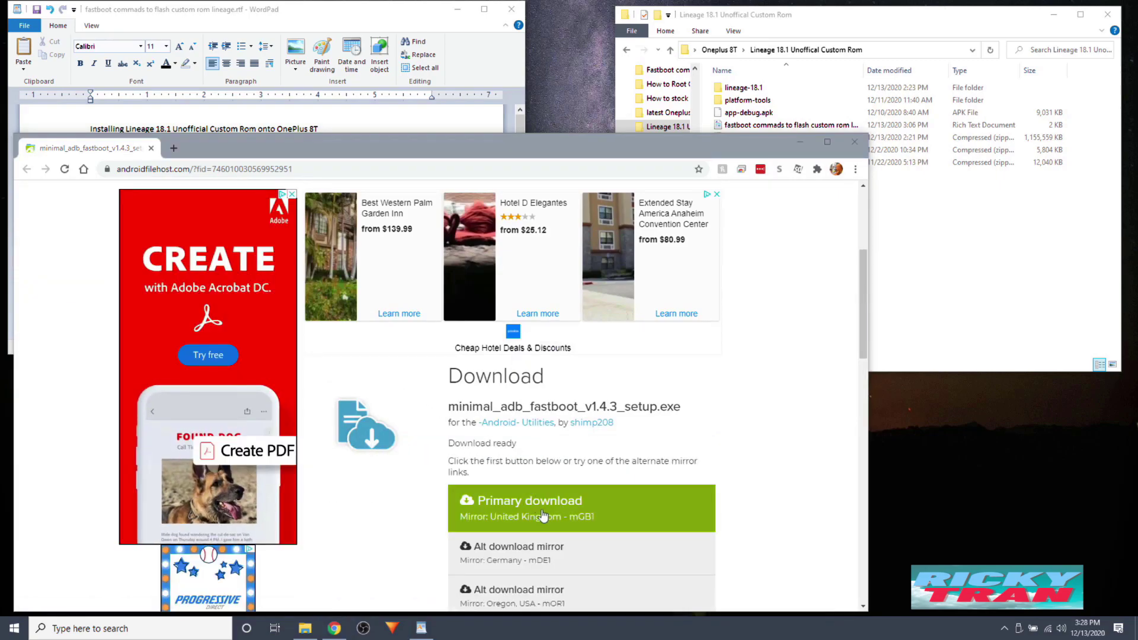
pyautogui.click(538, 515)
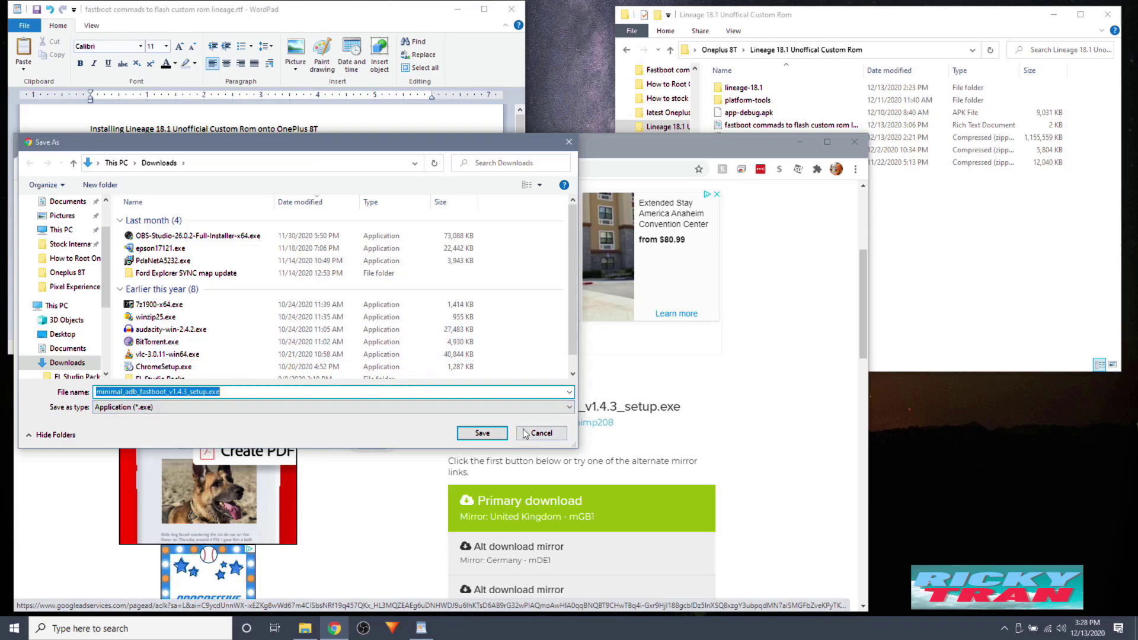
pyautogui.click(540, 433)
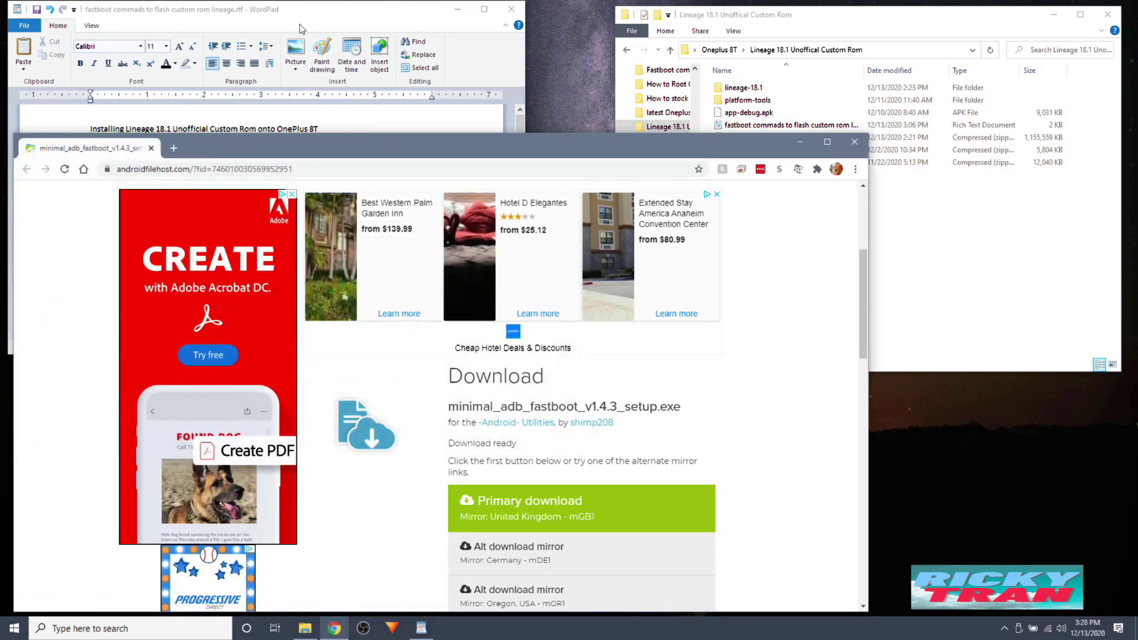
pyautogui.click(303, 11)
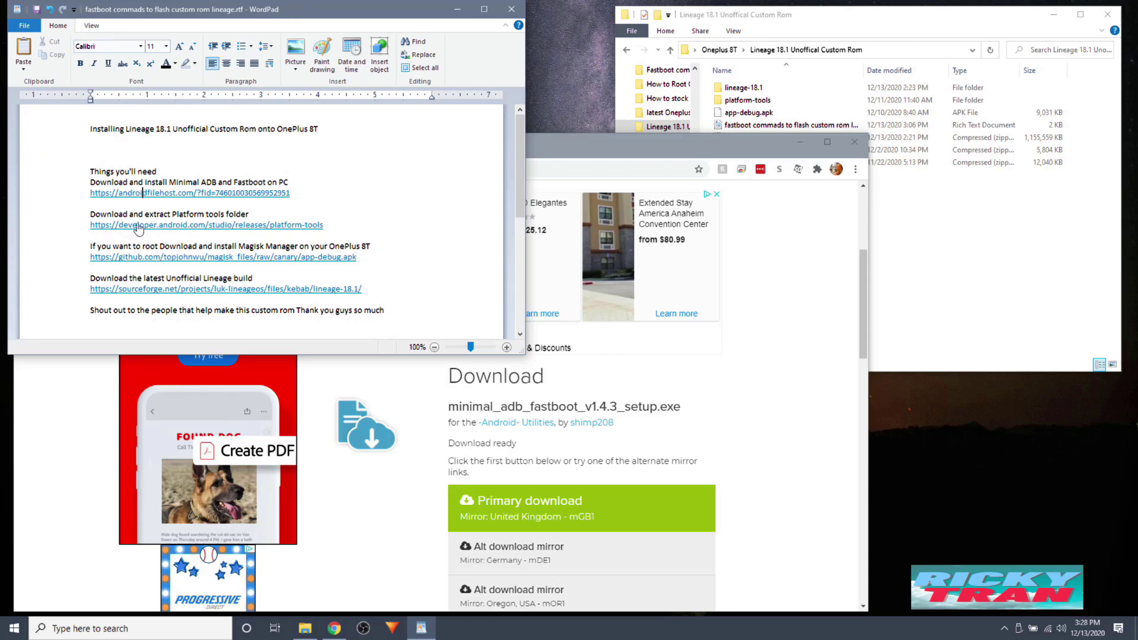
# Step: Accept the terms and save the SDK Platform-Tools for Windows zip to Downloads
pyautogui.click(233, 228)
pyautogui.click(305, 212)
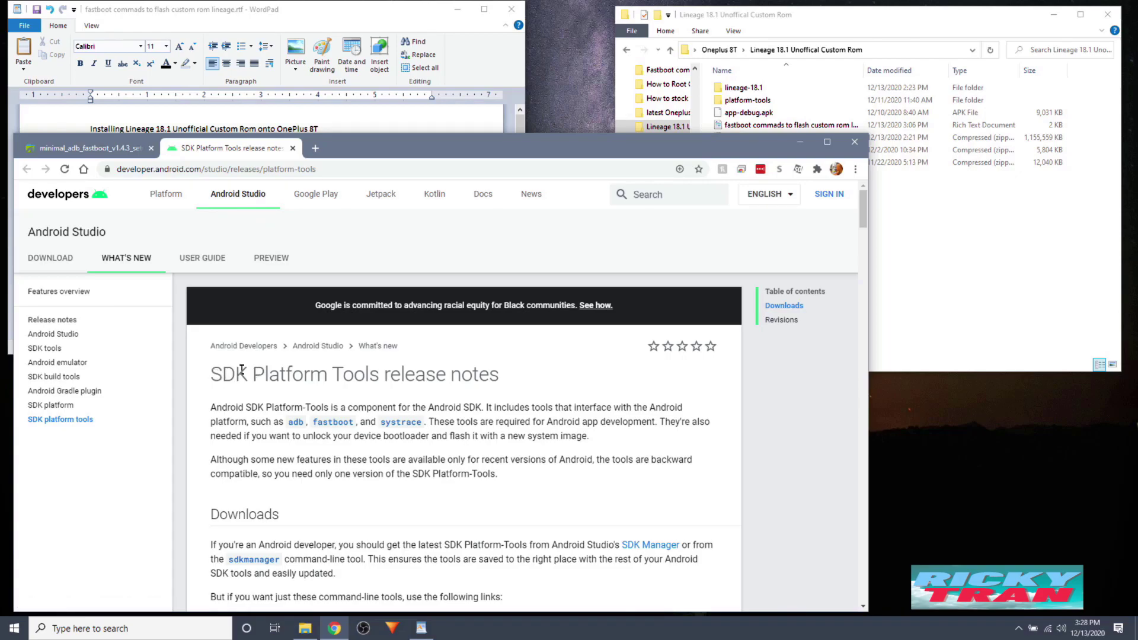
pyautogui.scroll(-3, 242, 369)
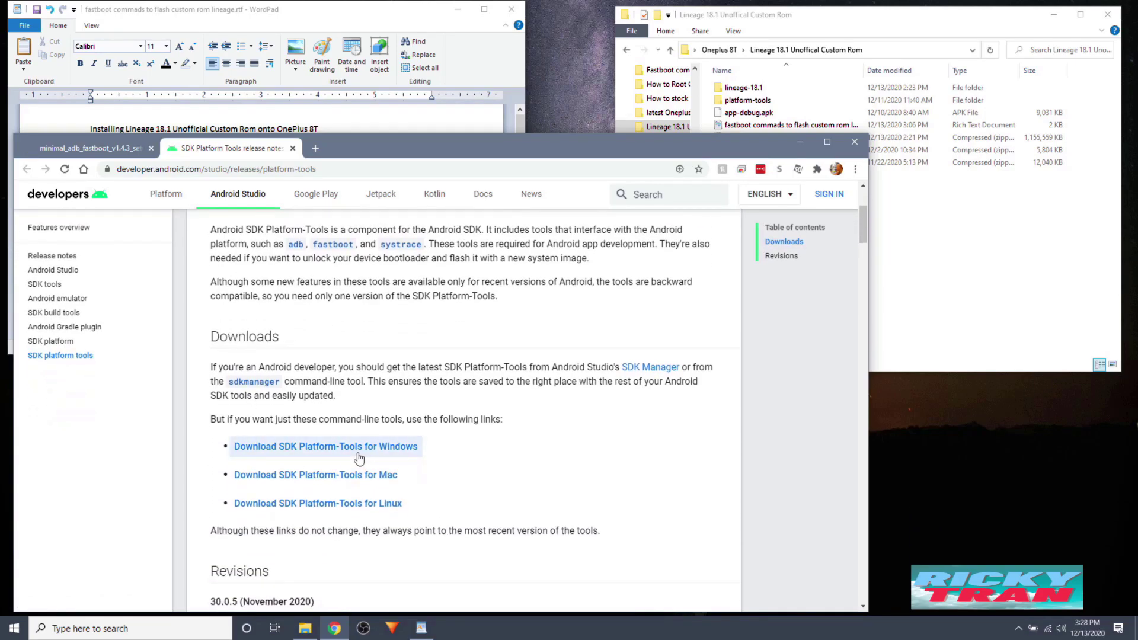
pyautogui.click(381, 453)
pyautogui.click(152, 525)
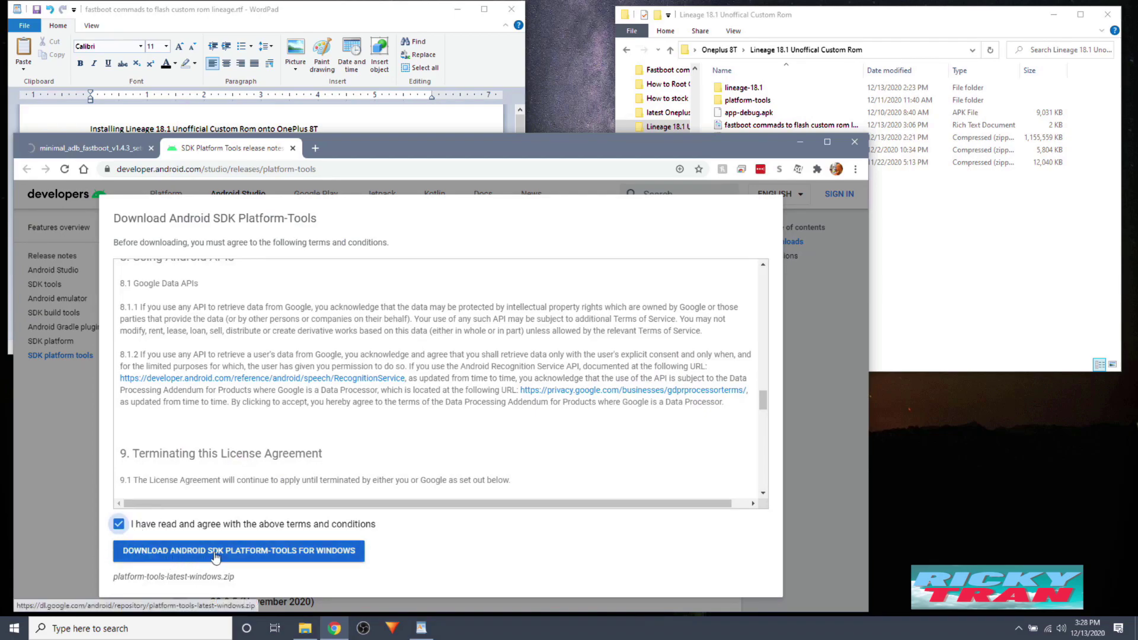
pyautogui.click(195, 554)
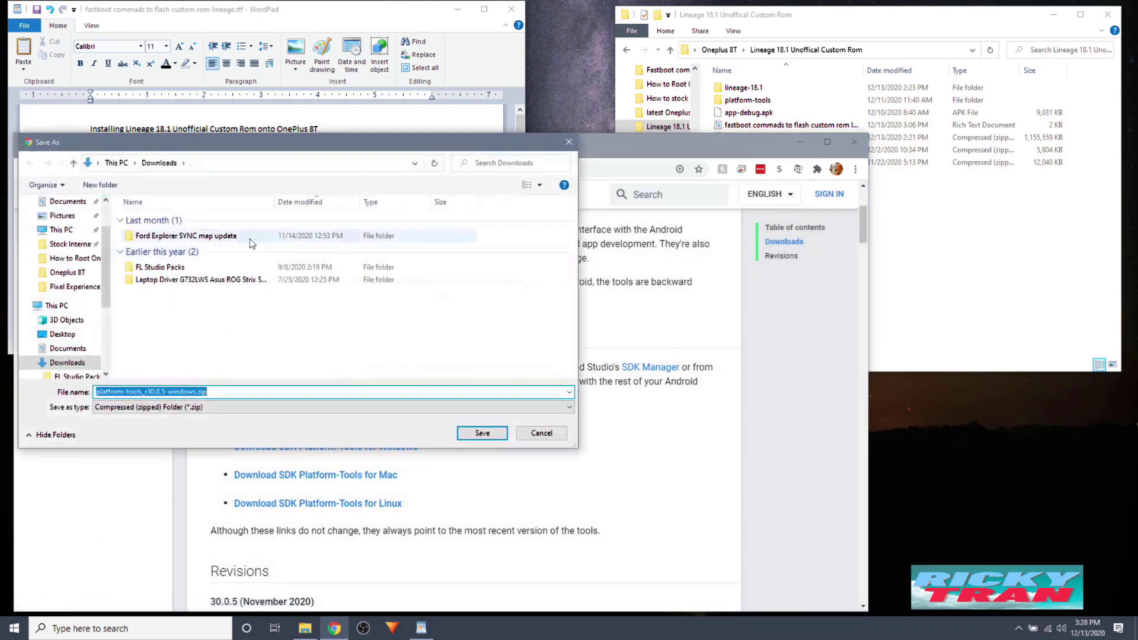
pyautogui.click(481, 433)
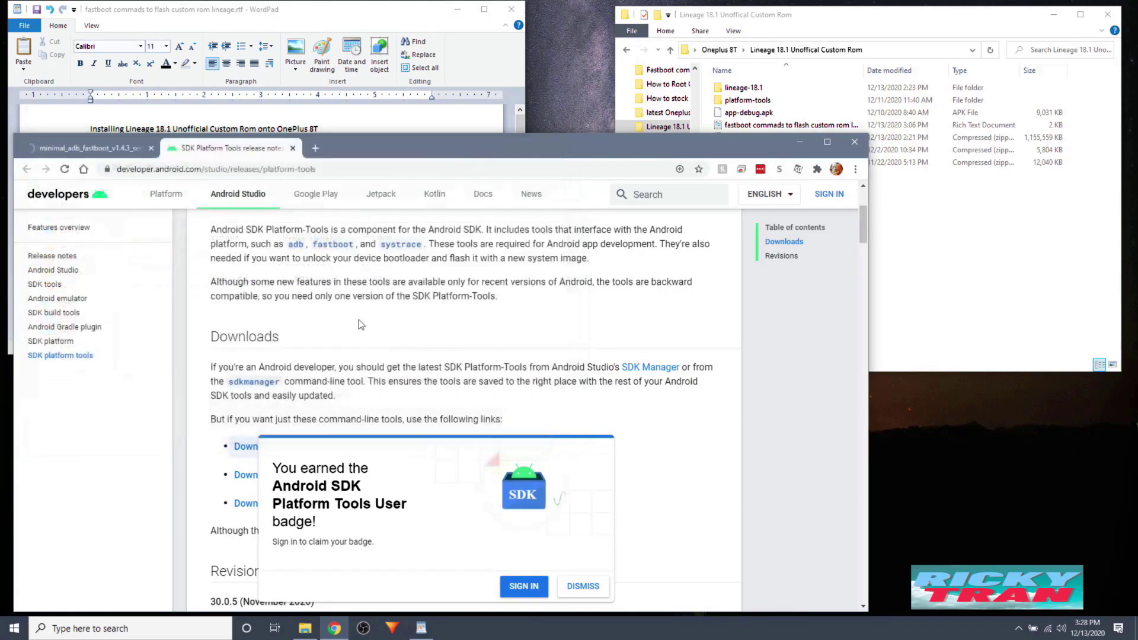
pyautogui.click(890, 236)
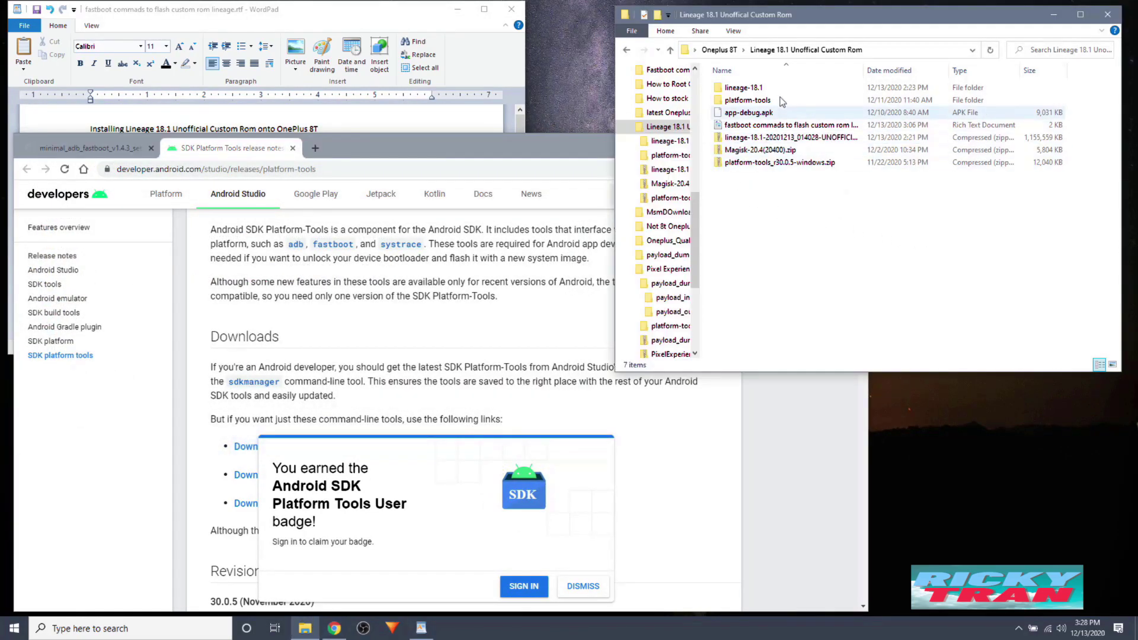
# Step: Copy the platform-tools folder out of platform-tools_r30.0.5-windows.zip into the Lineage 18.1 folder
pyautogui.rightClick(762, 162)
pyautogui.click(765, 183)
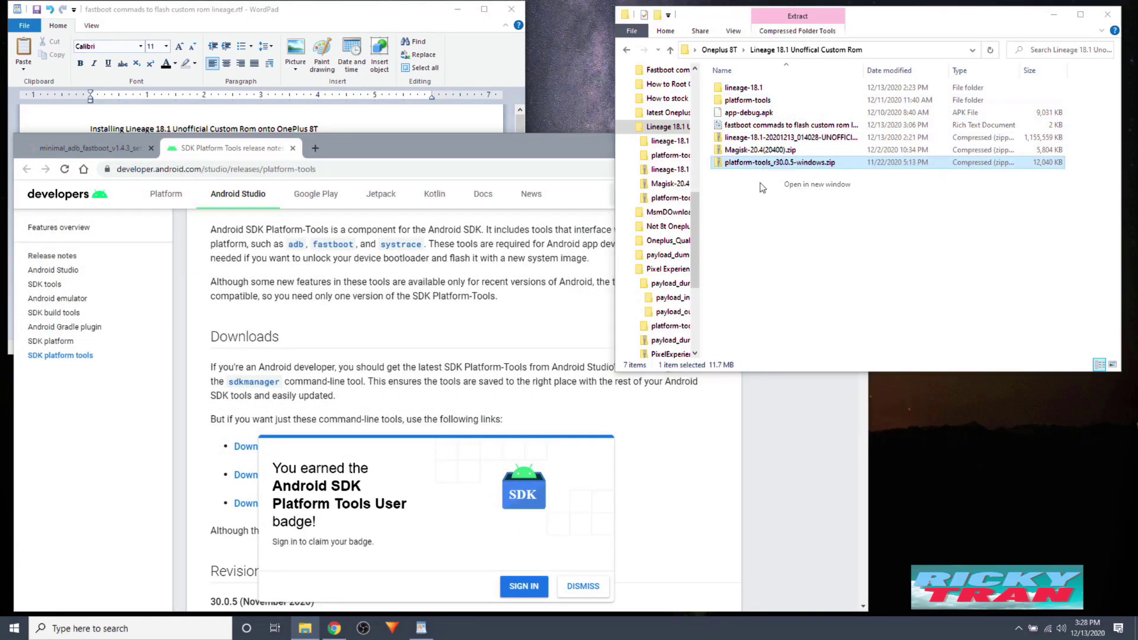
pyautogui.moveTo(168, 104); pyautogui.dragTo(399, 209)
pyautogui.click(504, 18)
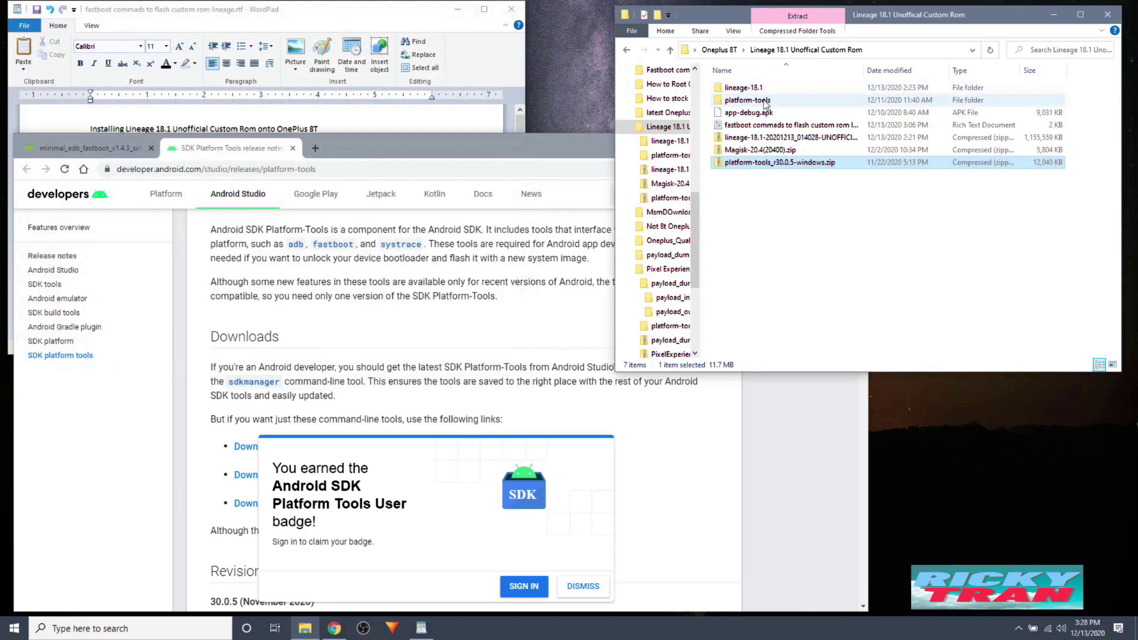
# Step: Open the SourceForge page for lineage-18.1-20201213_014028-UNOFFICIAL-kebab-gms.zip and cancel its save
pyautogui.click(359, 17)
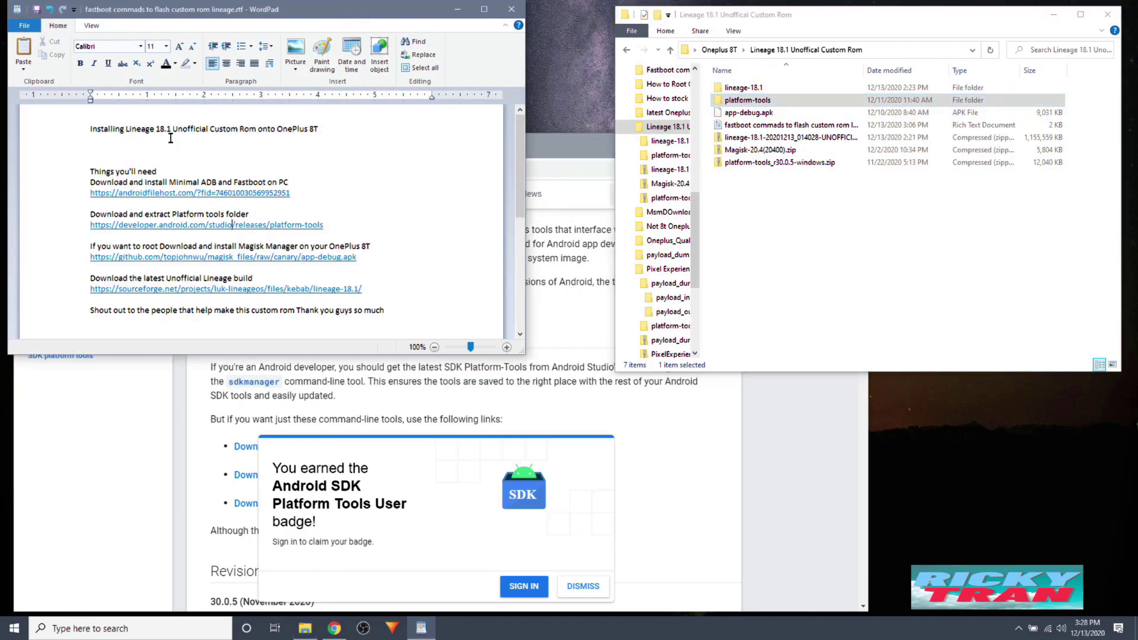
pyautogui.click(191, 290)
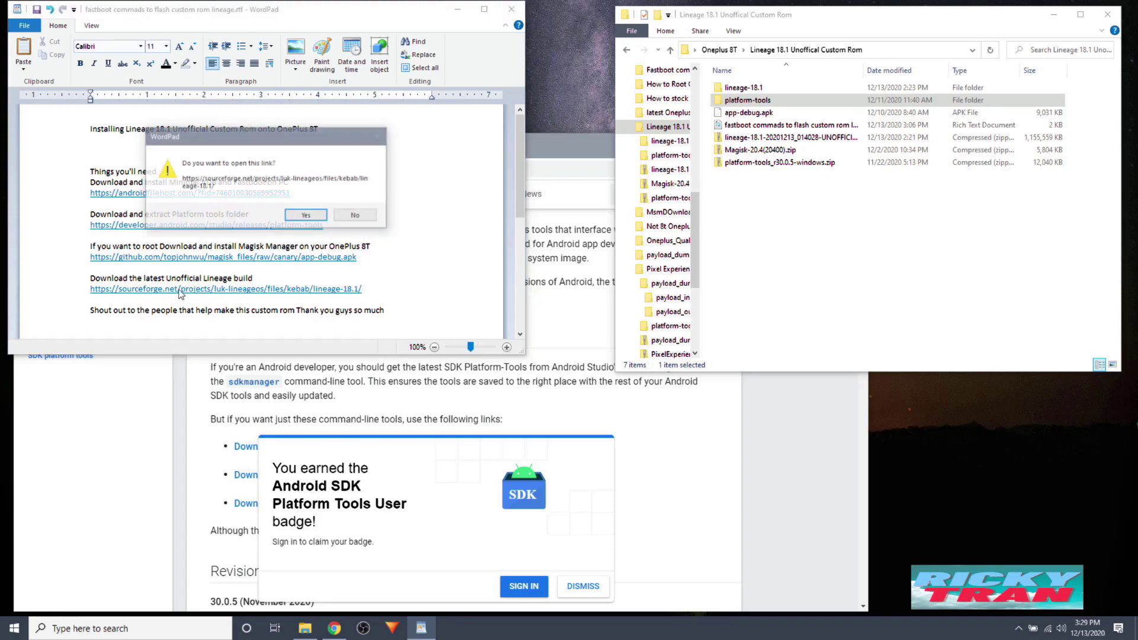
pyautogui.click(306, 219)
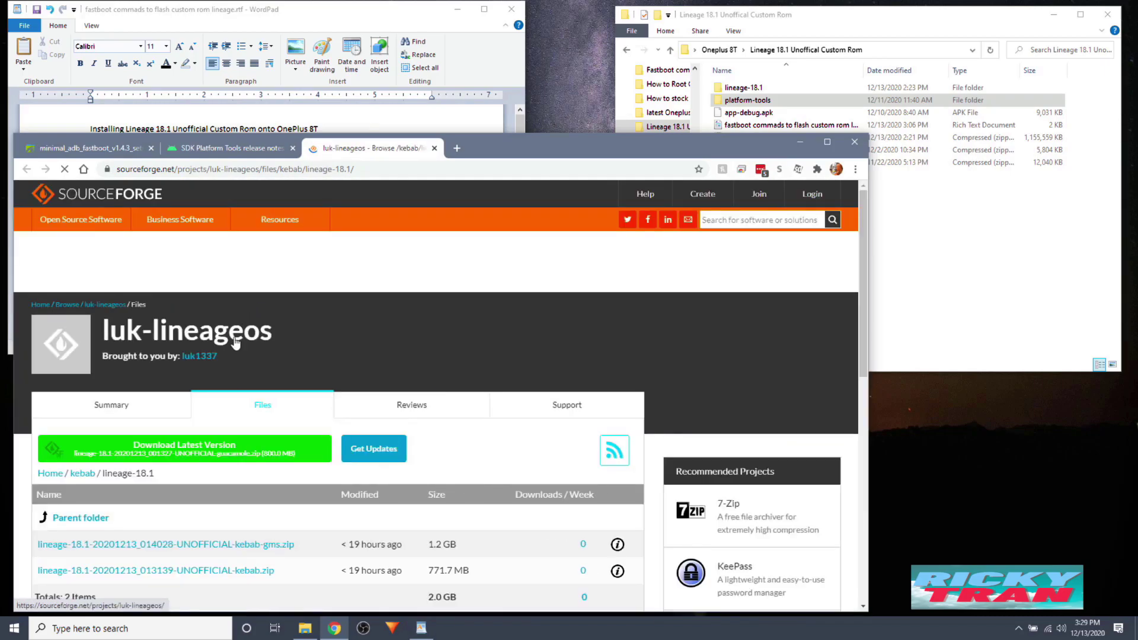
pyautogui.scroll(-3, 164, 378)
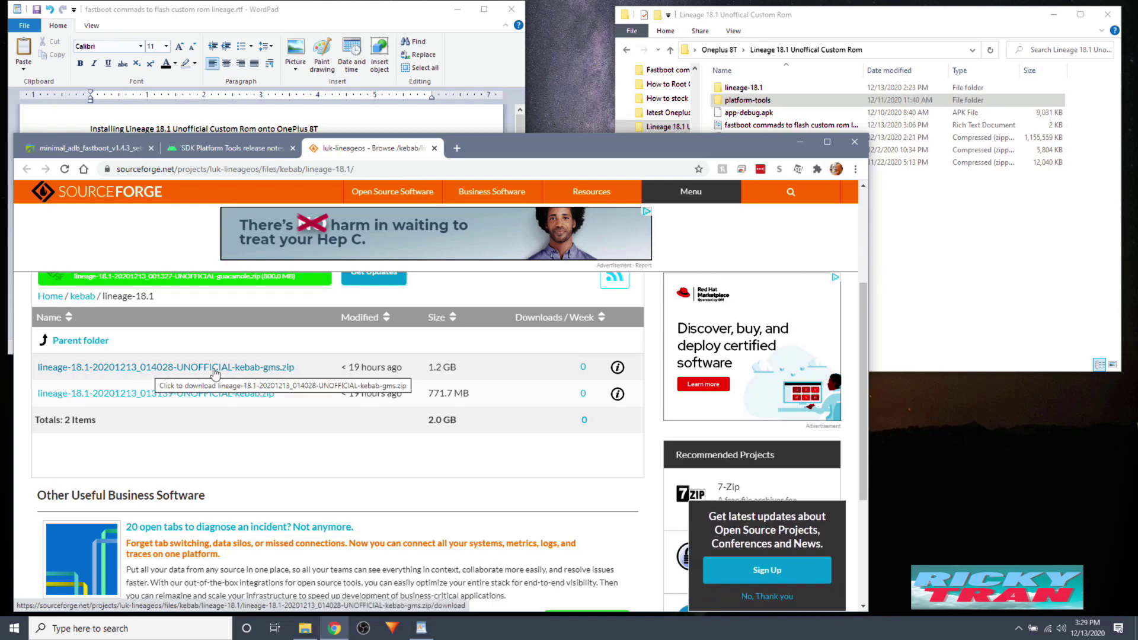
pyautogui.click(248, 368)
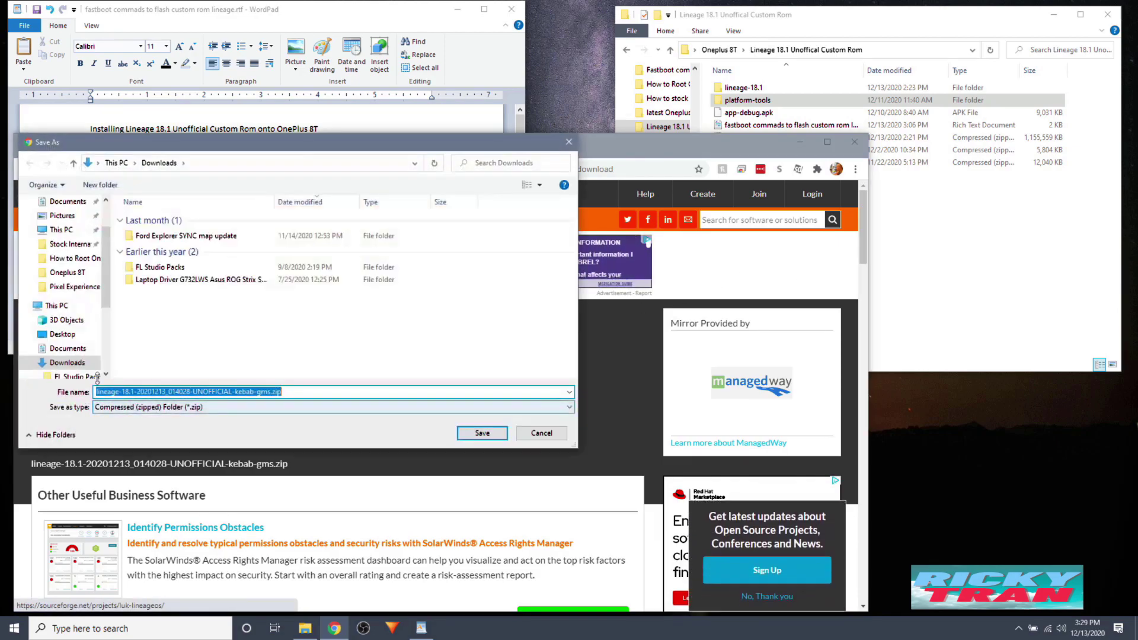
pyautogui.click(541, 434)
pyautogui.click(966, 285)
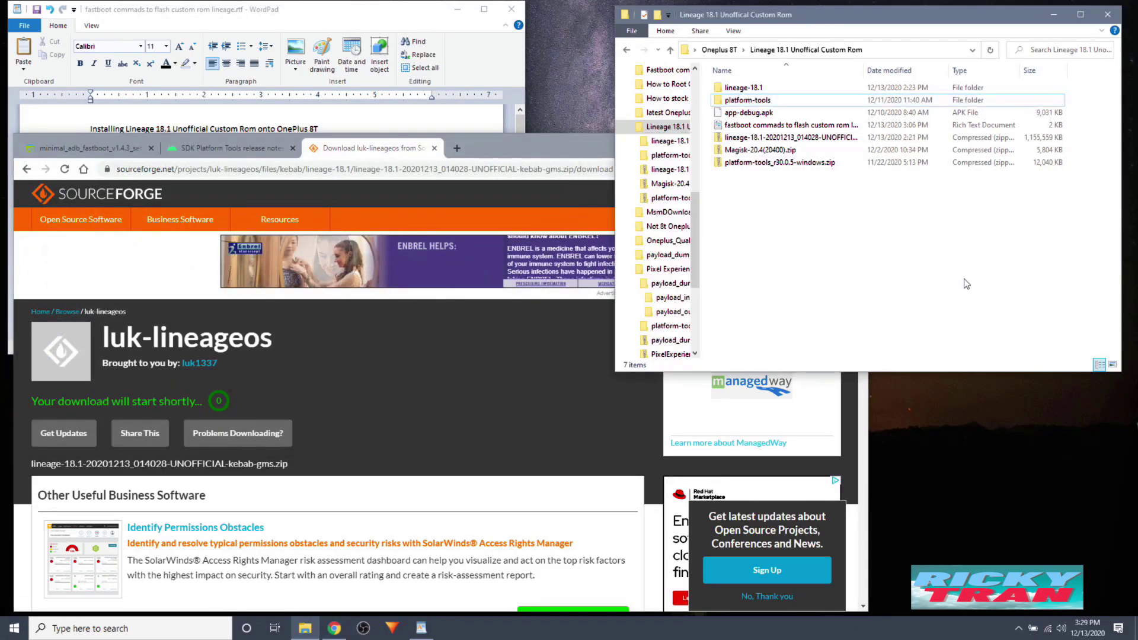
# Step: Widen the Name column and copy the lineage zip's 16 files into lineage-18.1
pyautogui.moveTo(866, 74); pyautogui.dragTo(926, 75)
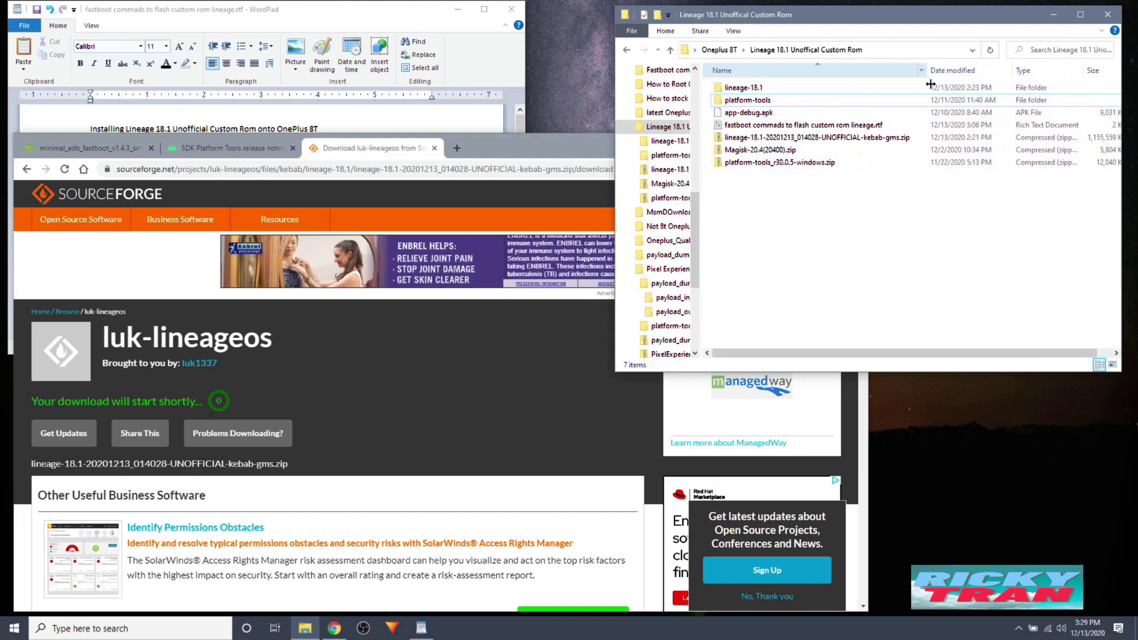
pyautogui.click(795, 138)
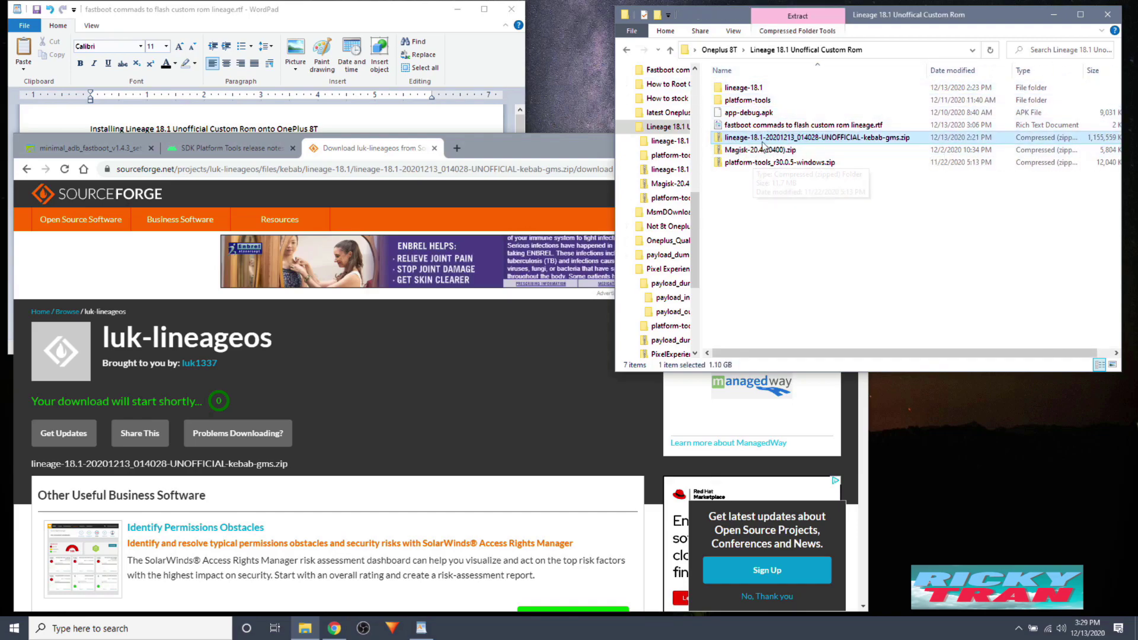
pyautogui.rightClick(759, 138)
pyautogui.click(806, 162)
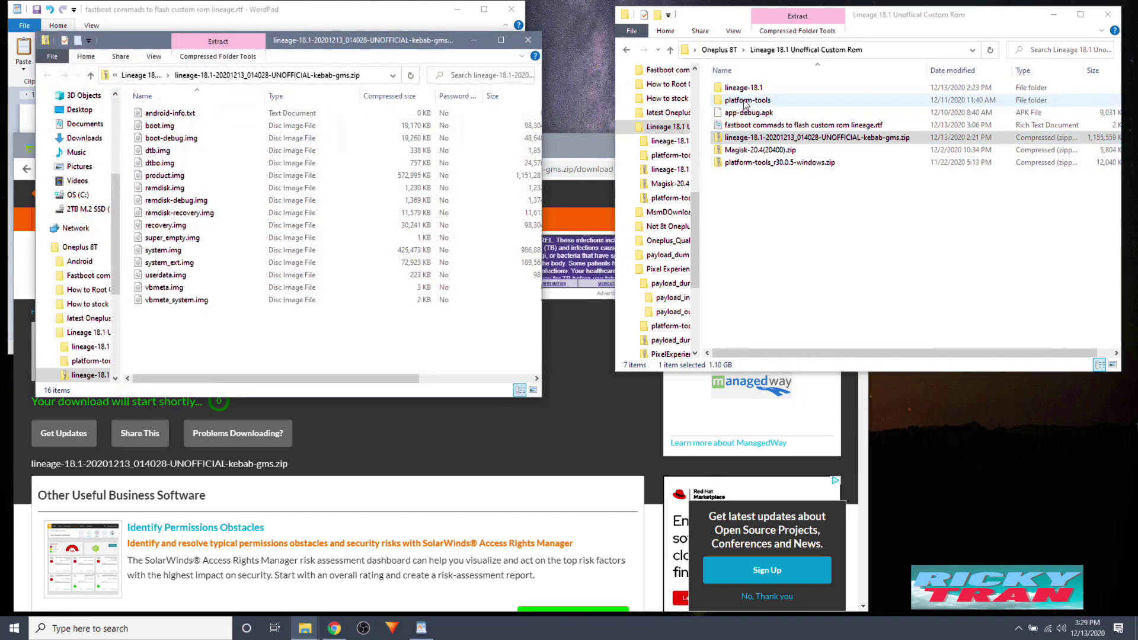
pyautogui.moveTo(214, 341); pyautogui.dragTo(171, 117)
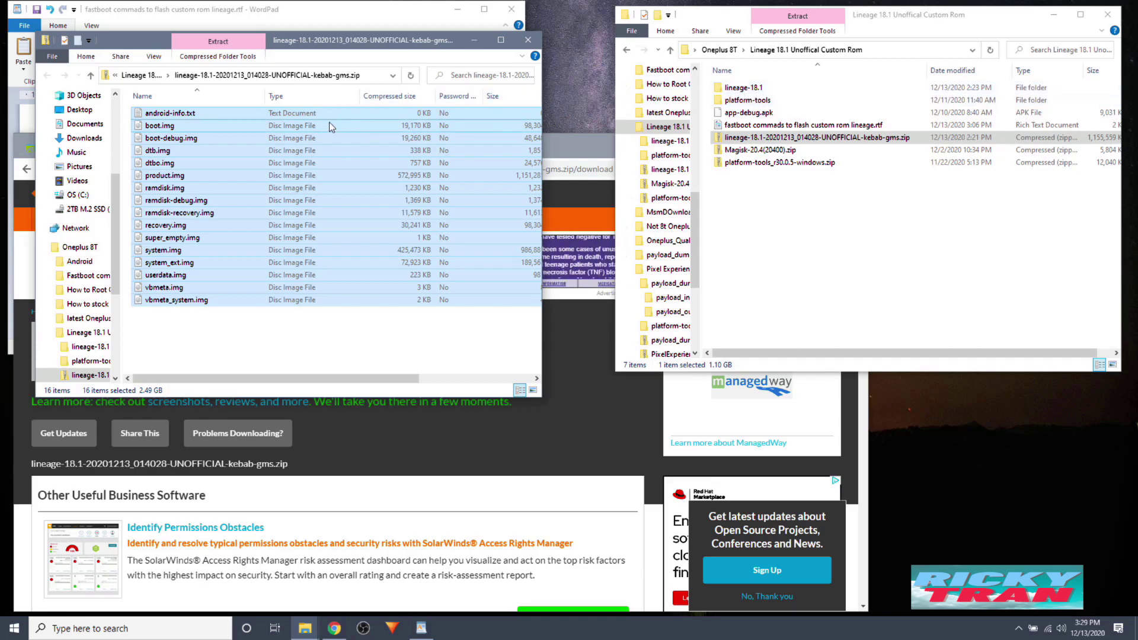
pyautogui.moveTo(254, 122); pyautogui.dragTo(741, 93)
pyautogui.click(777, 100)
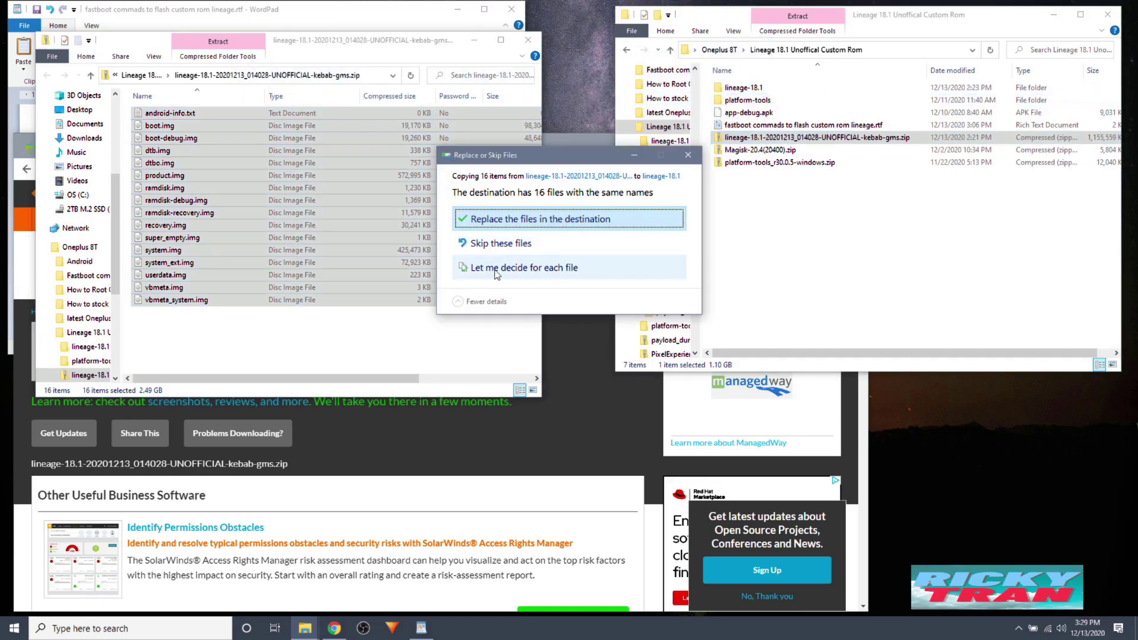
pyautogui.click(688, 156)
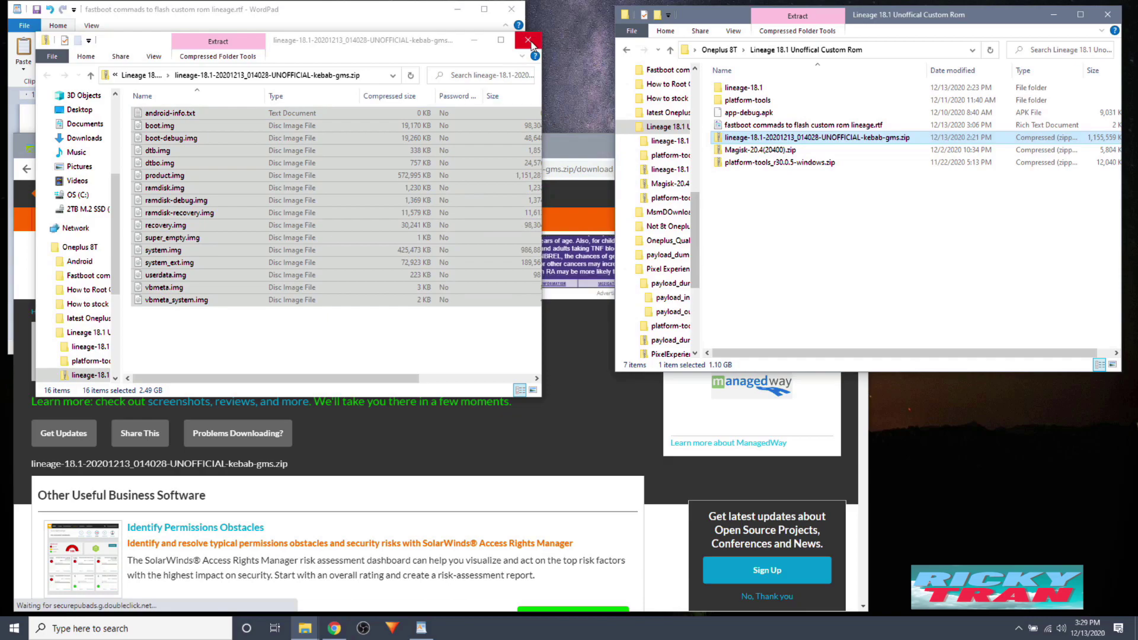
pyautogui.click(528, 39)
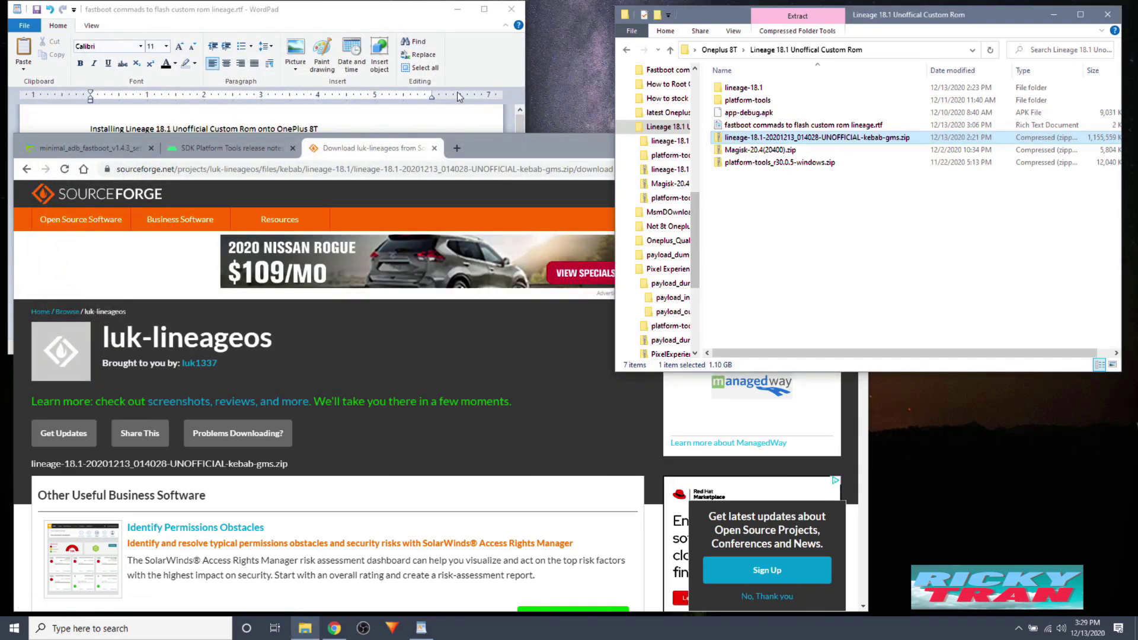
# Step: Launch Command Prompt and cd into the platform-tools folder
pyautogui.press('super')
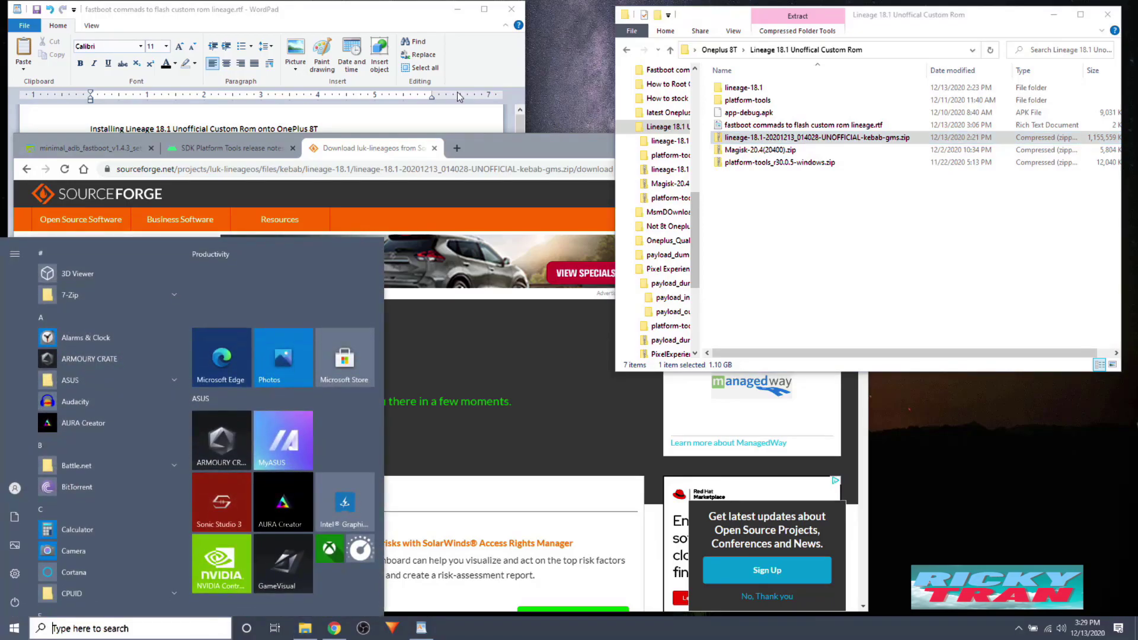
pyautogui.write('cmd')
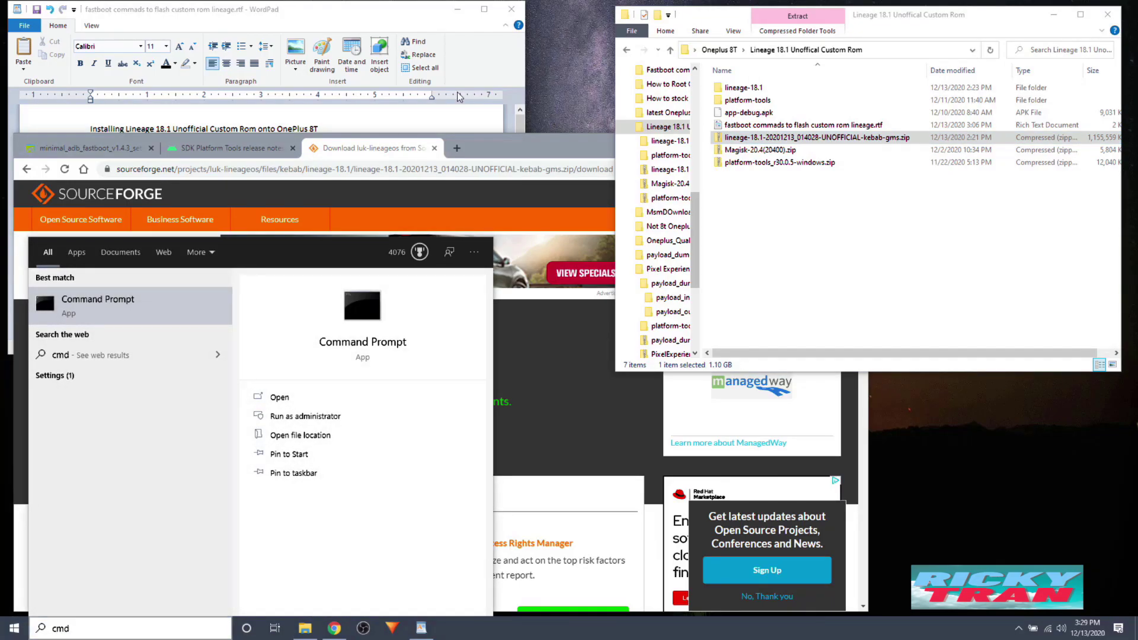
pyautogui.press('Return')
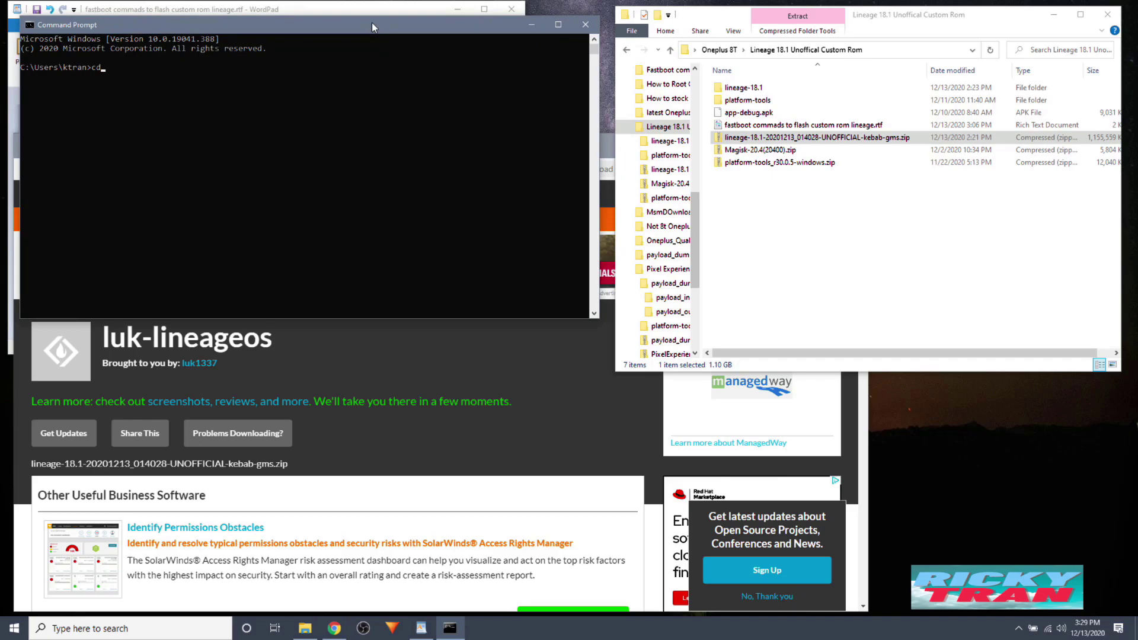
pyautogui.click(761, 102)
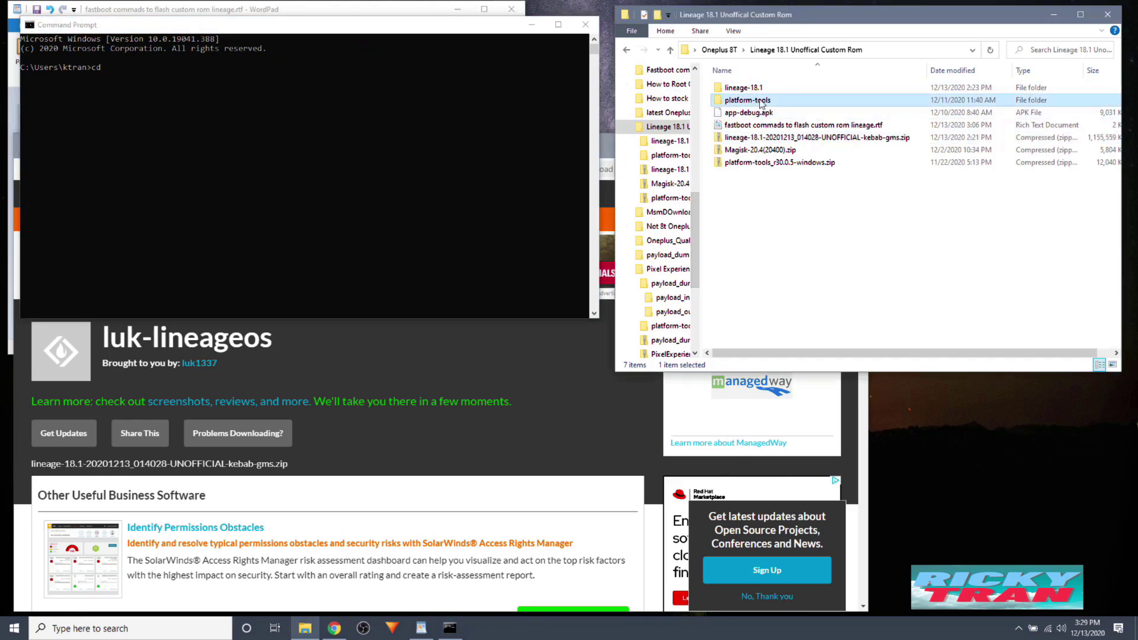
pyautogui.write('cd')
pyautogui.moveTo(431, 104); pyautogui.dragTo(432, 107)
pyautogui.click(382, 22)
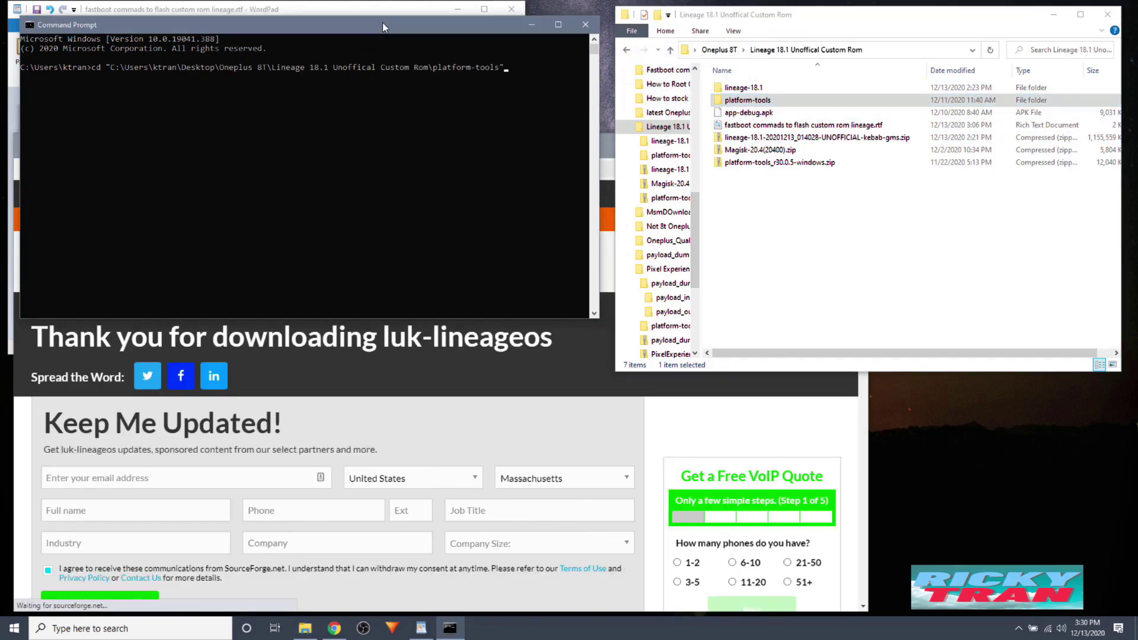
pyautogui.press('Return')
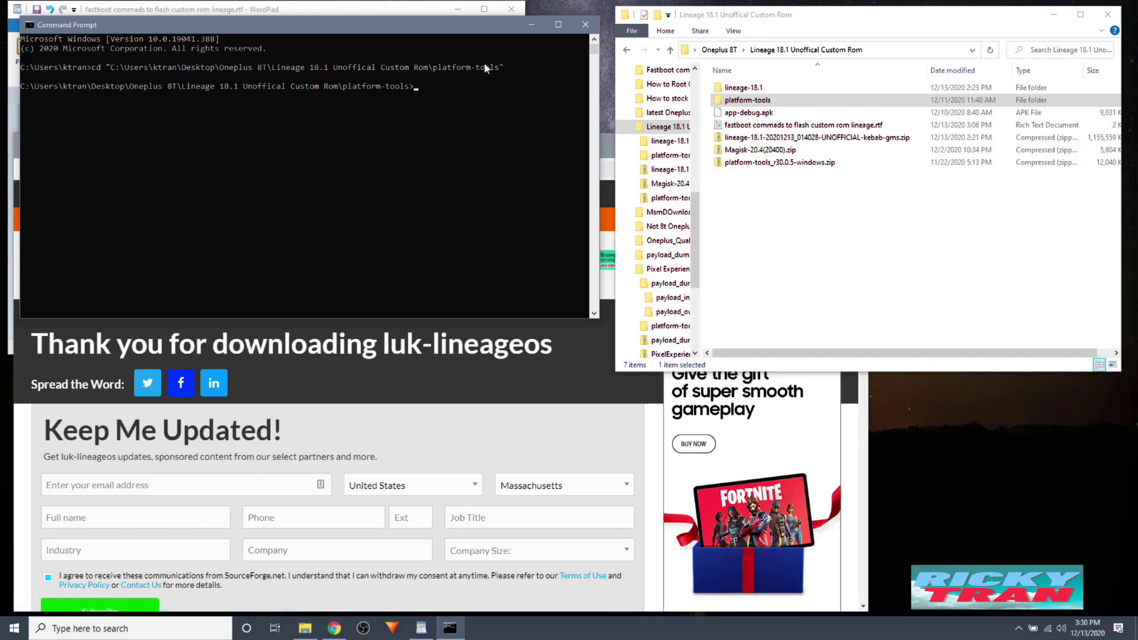
# Step: Run fastboot devices to confirm one phone is connected in fastboot mode
pyautogui.write('fat')
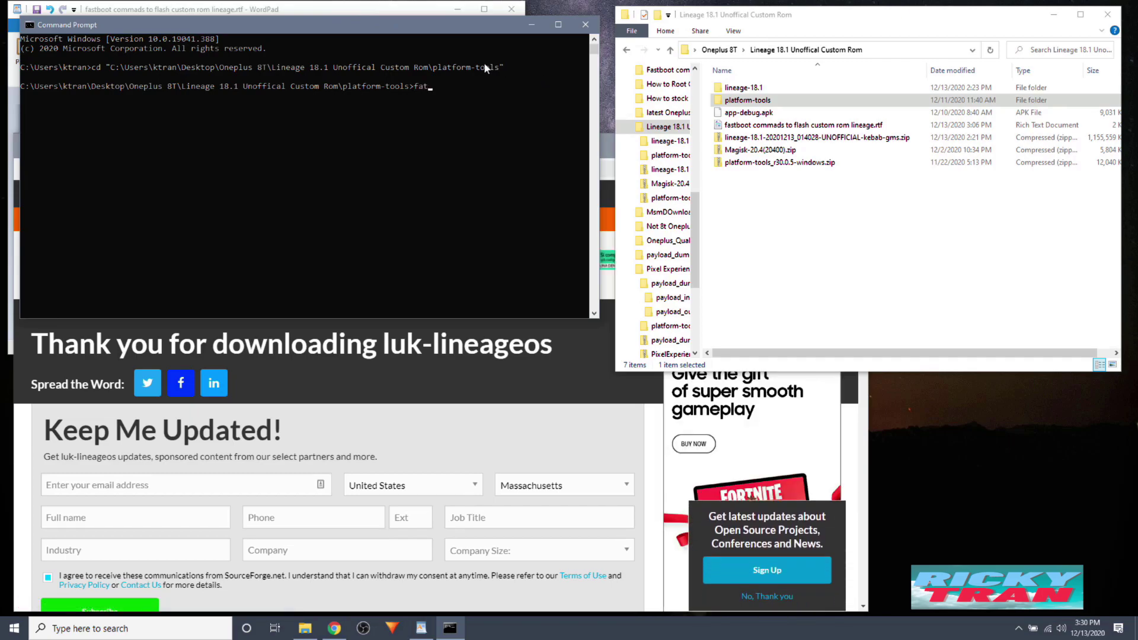
pyautogui.write('boot d')
pyautogui.press('BackSpace')
pyautogui.press('BackSpace')
pyautogui.press('BackSpace')
pyautogui.press('BackSpace')
pyautogui.press('BackSpace')
pyautogui.press('BackSpace')
pyautogui.write('stboot devices')
pyautogui.press('Return')
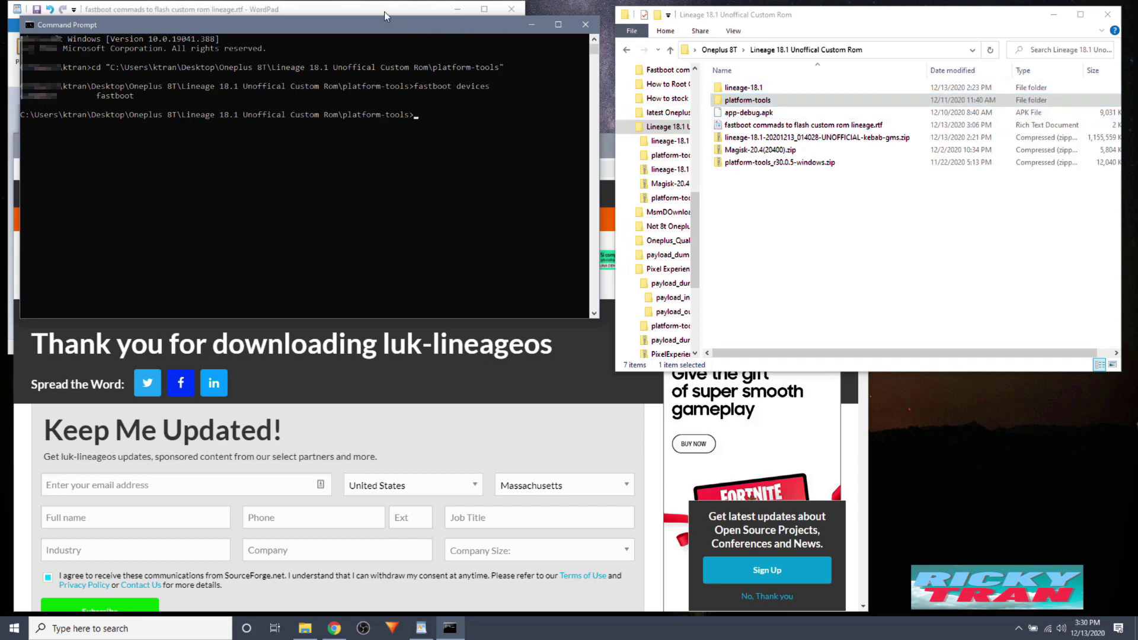
# Step: Place the notes' fastboot command list below the console and type fastboot flashing unlock
pyautogui.moveTo(383, 26); pyautogui.dragTo(381, 12)
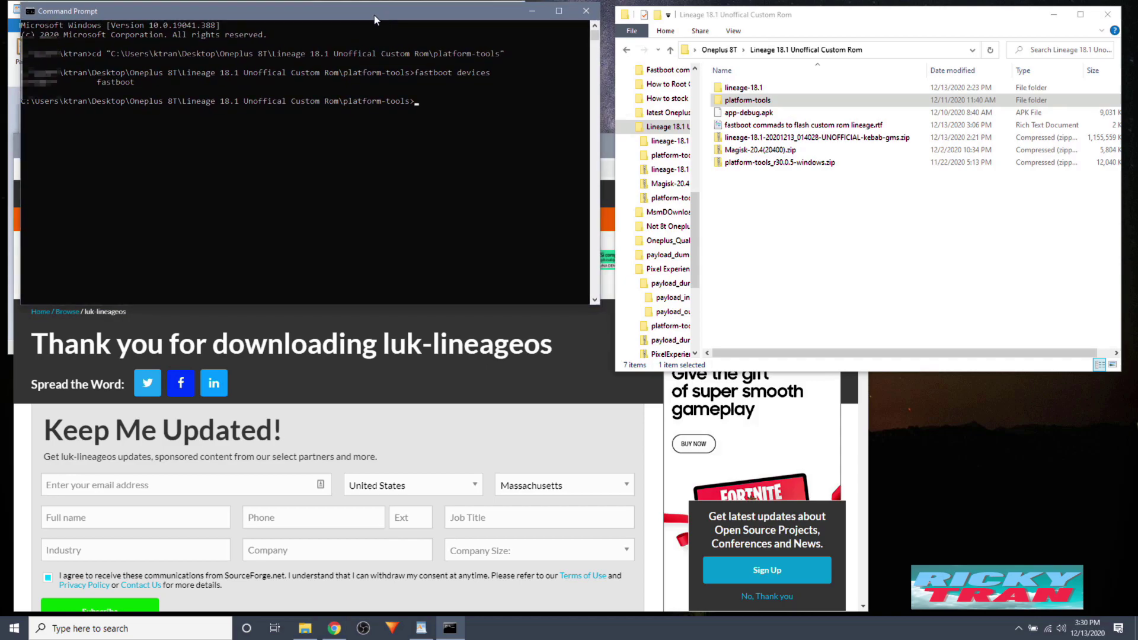
pyautogui.click(14, 113)
pyautogui.scroll(-8, 310, 201)
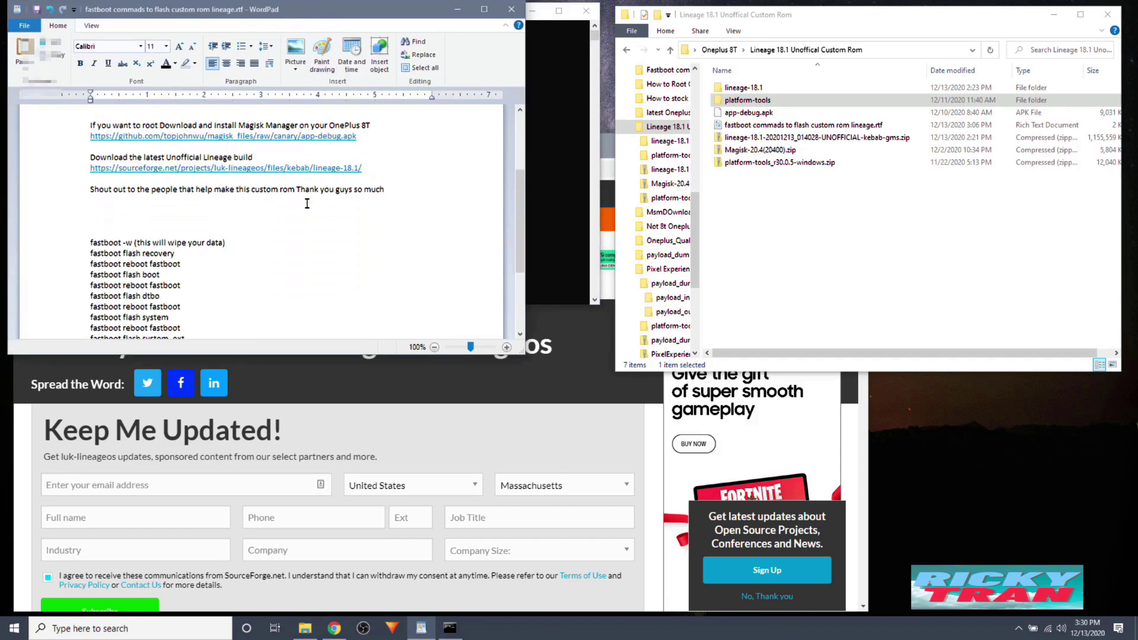
pyautogui.moveTo(355, 15); pyautogui.dragTo(350, 302)
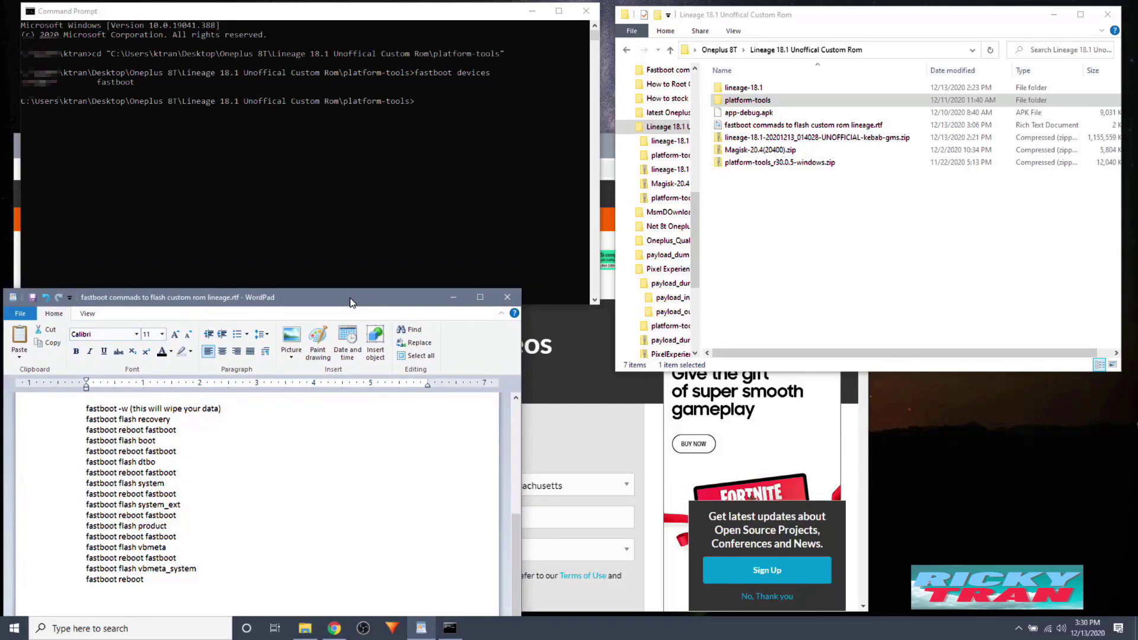
pyautogui.click(399, 46)
pyautogui.click(440, 103)
pyautogui.write('fastboot')
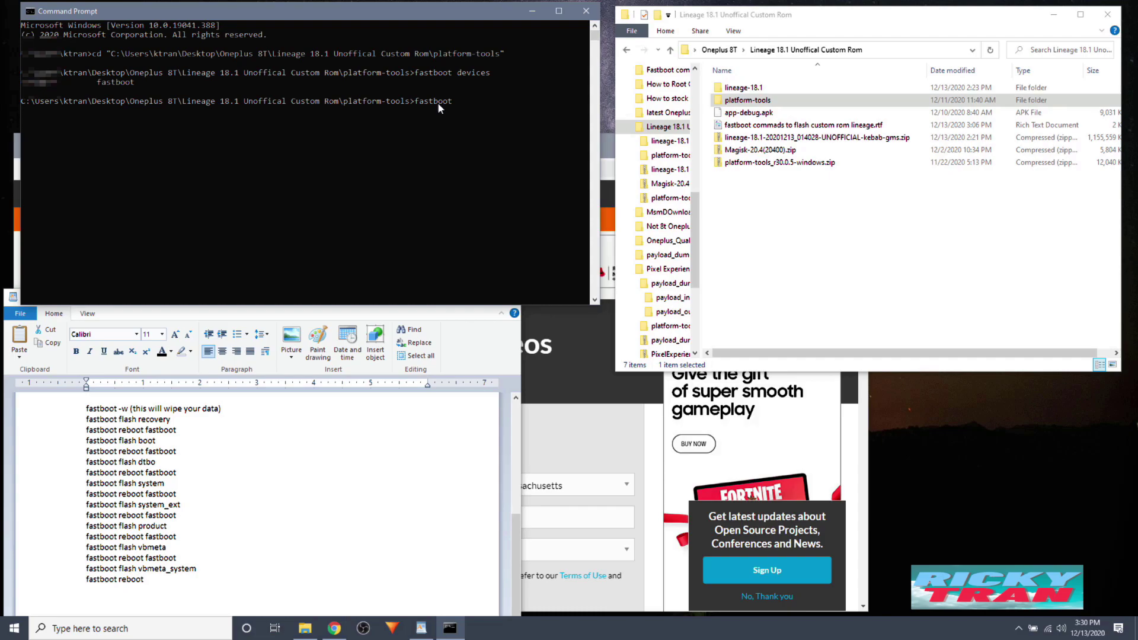
pyautogui.write(' flashing')
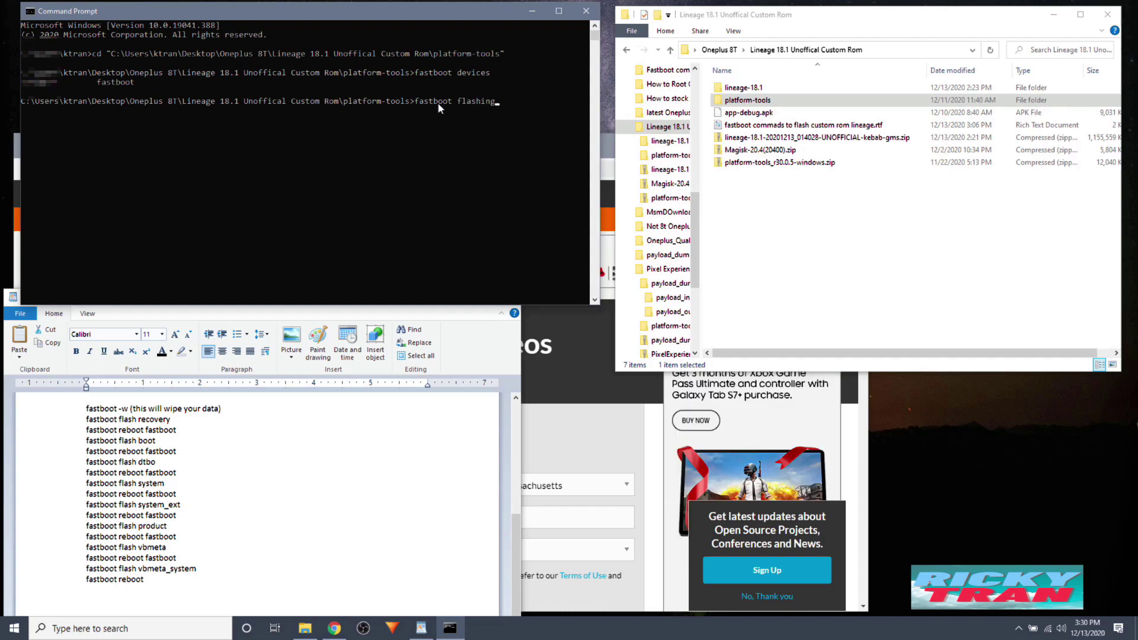
pyautogui.write(' unlock')
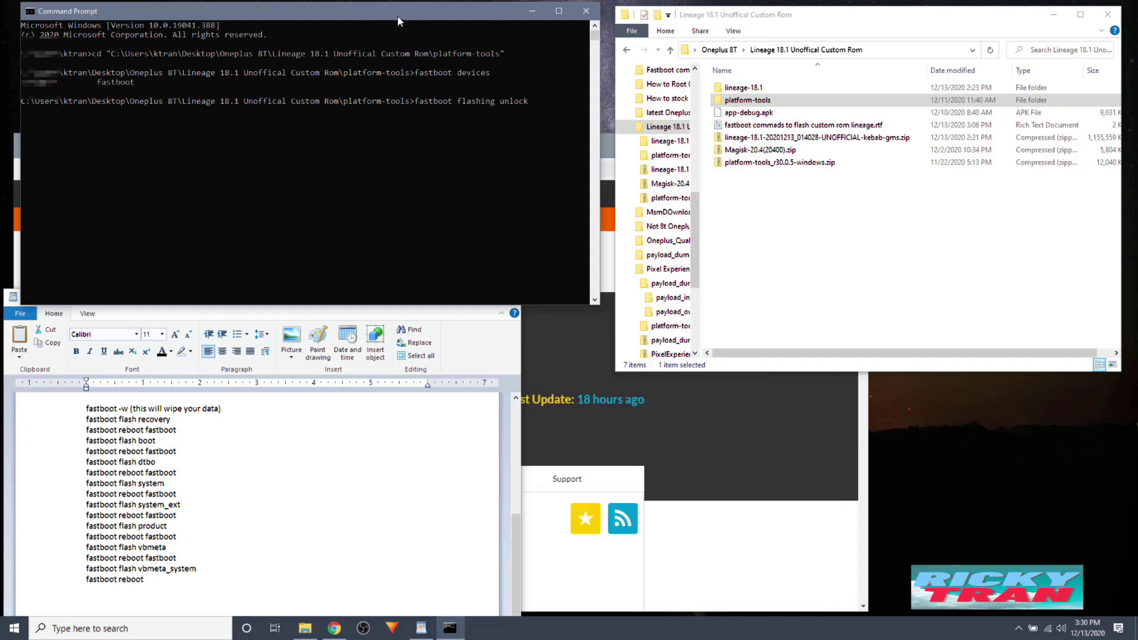
# Step: Run fastboot flashing unlock so the bootloader unlocks with OKAY
pyautogui.press('Return')
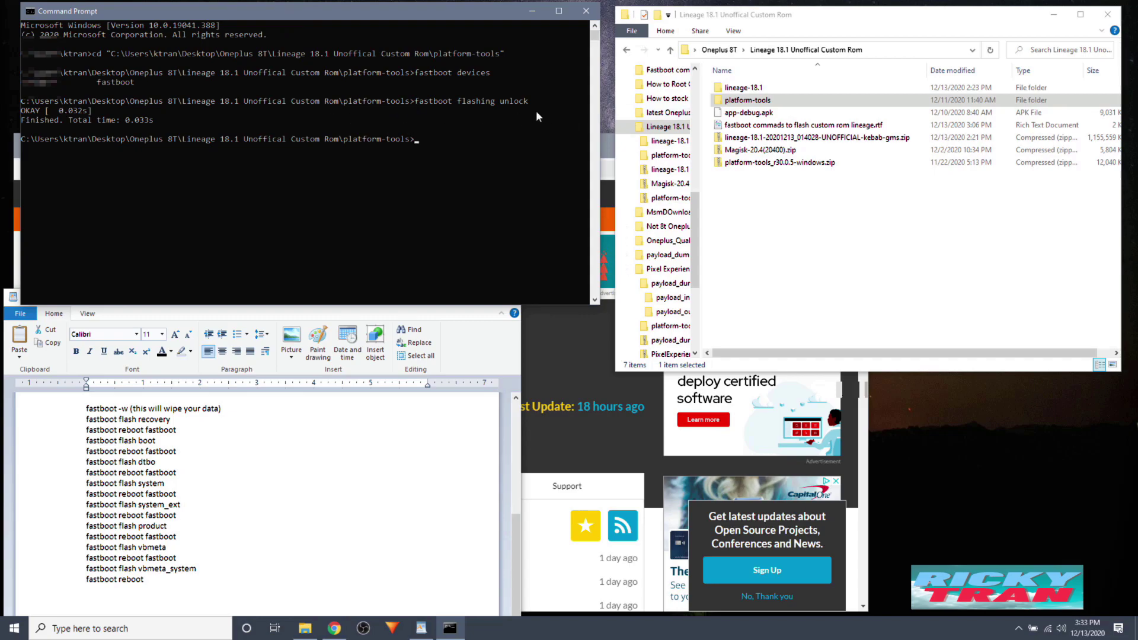
# Step: Open the lineage-18.1 folder in Explorer and copy the fastboot -w command from the notes
pyautogui.click(296, 311)
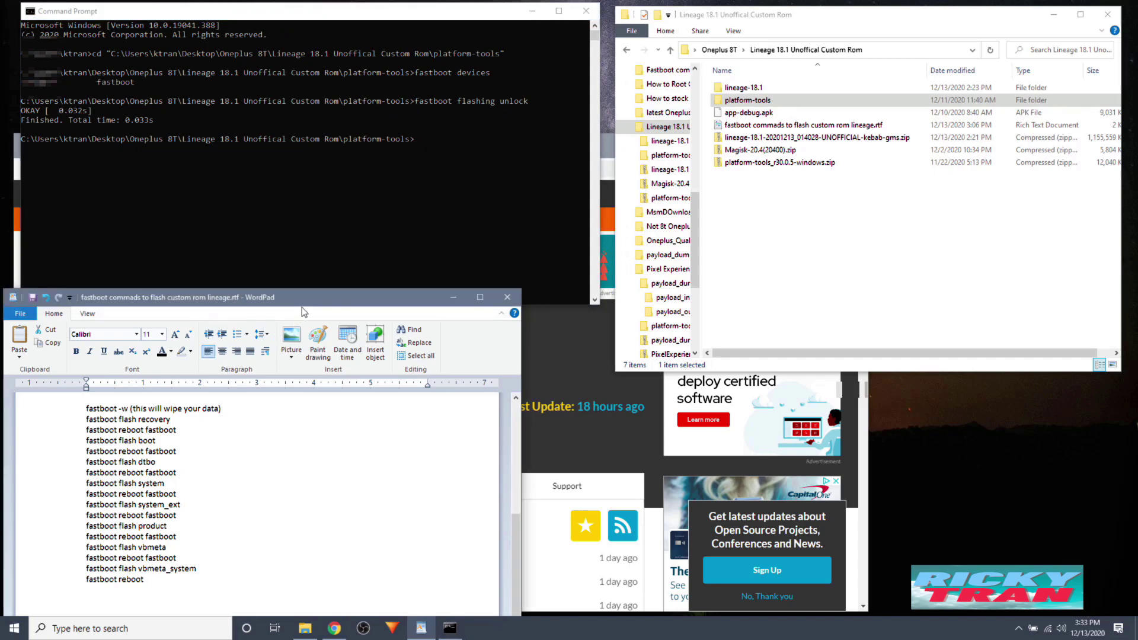
pyautogui.doubleClick(768, 89)
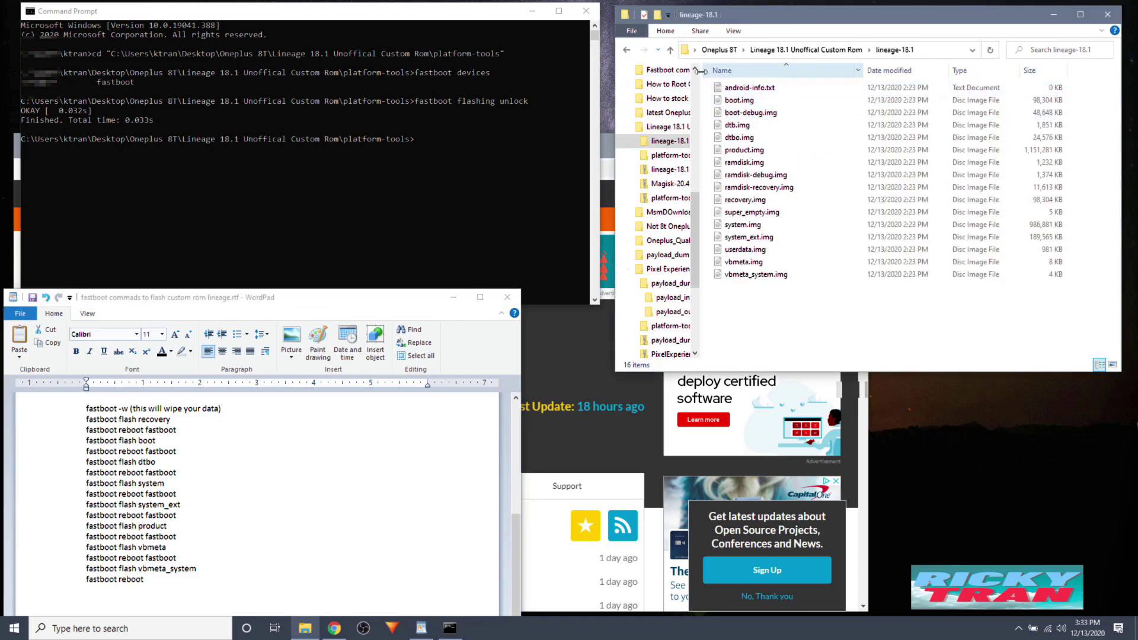
pyautogui.click(385, 24)
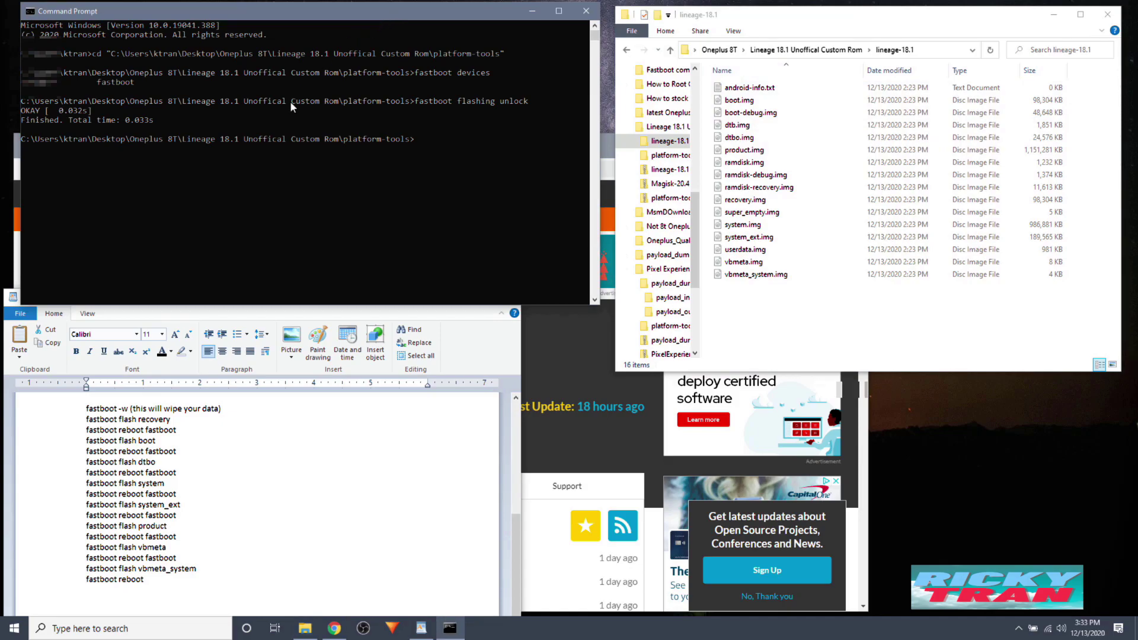
pyautogui.click(128, 408)
pyautogui.moveTo(129, 408); pyautogui.dragTo(103, 409)
pyautogui.click(370, 13)
pyautogui.rightClick(446, 132)
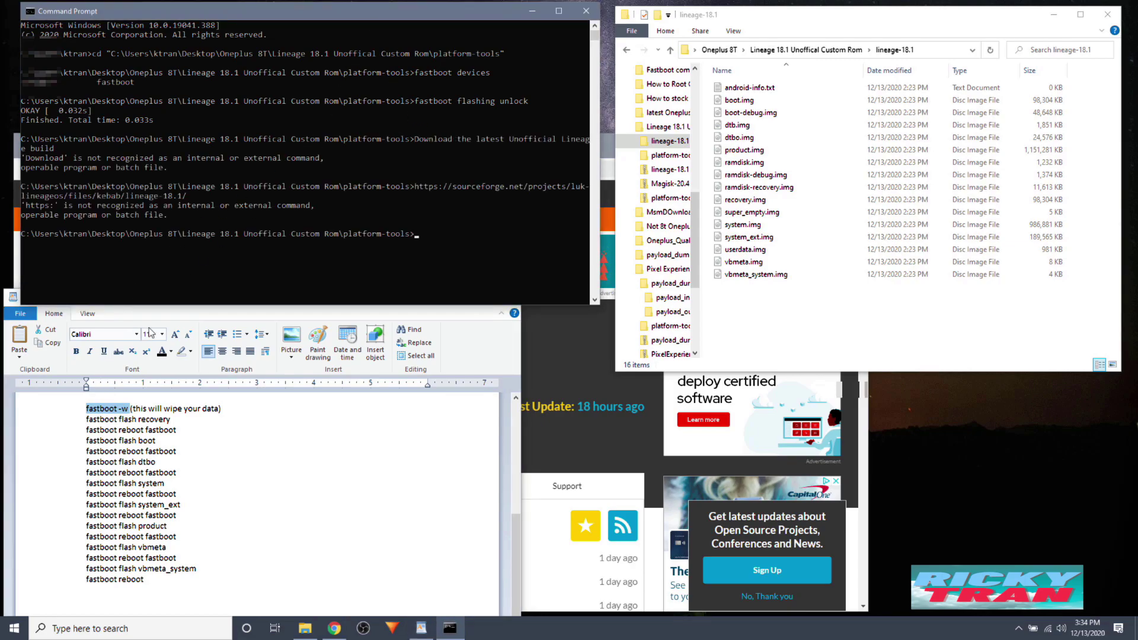
# Step: Enter fastboot -w to format userdata and erase metadata
pyautogui.click(433, 243)
pyautogui.write('fastboot -w')
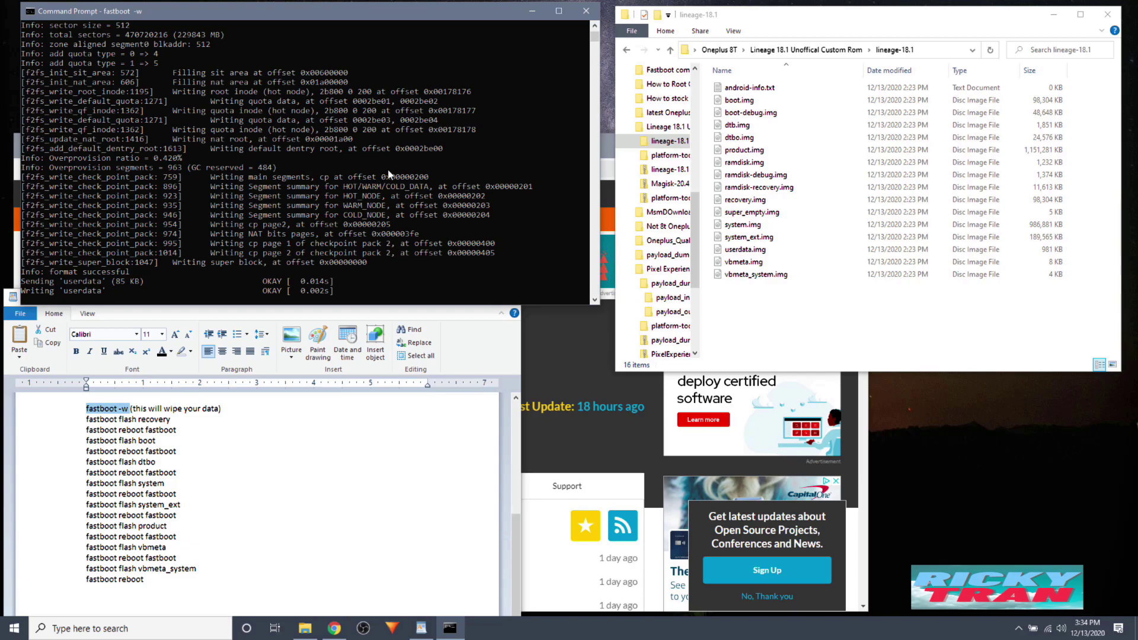
pyautogui.click(189, 421)
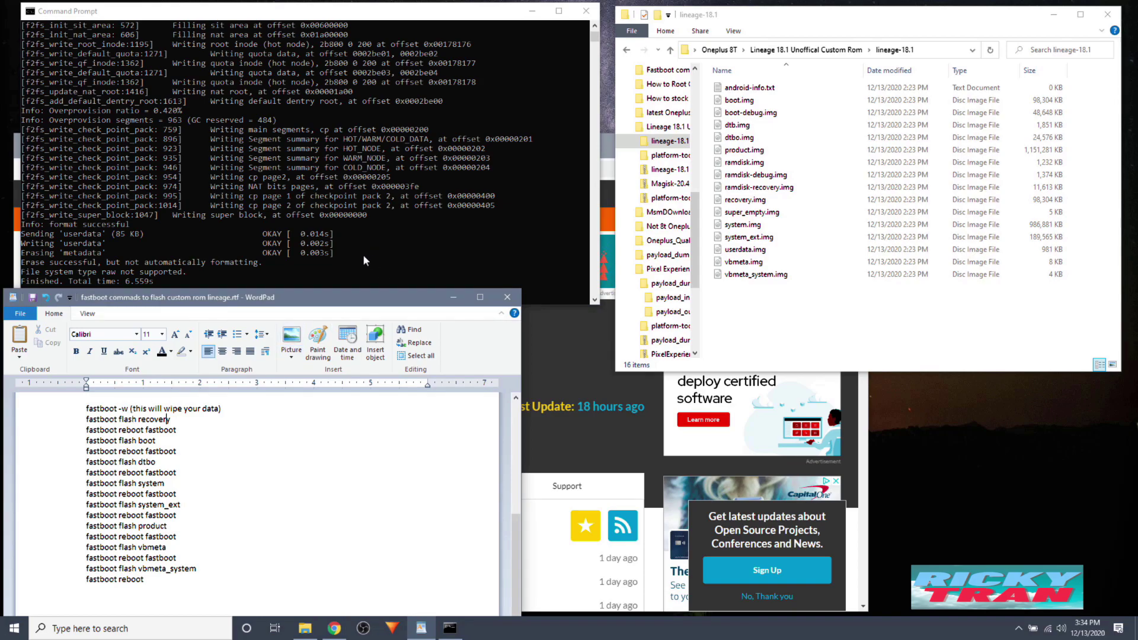
pyautogui.click(425, 16)
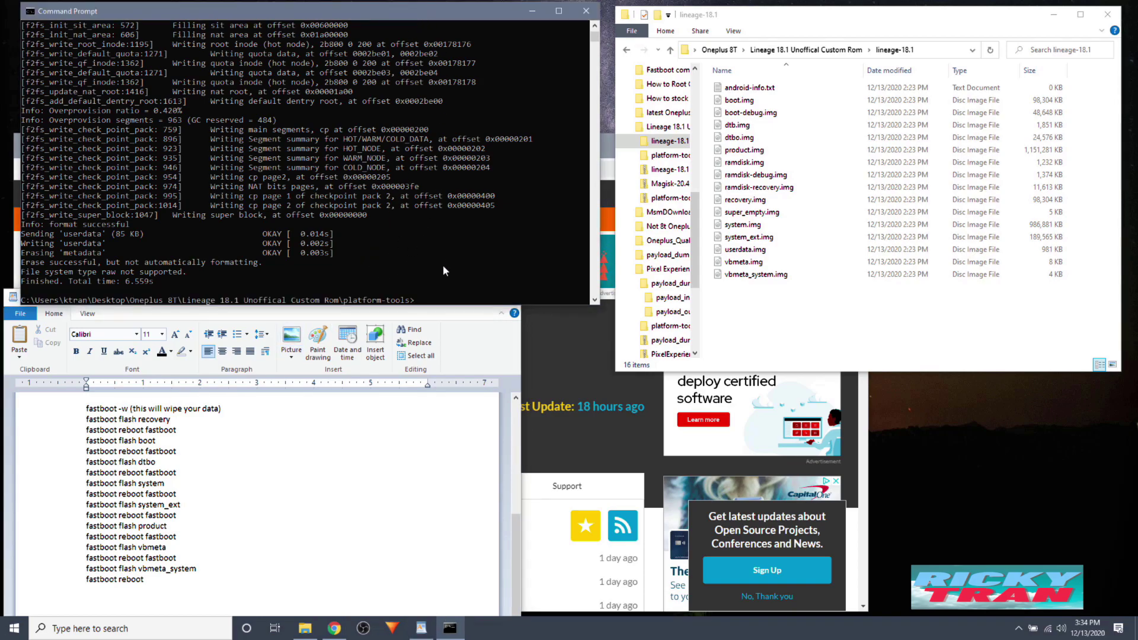
# Step: Enter fastboot flash recovery followed by the full path to recovery.img in lineage-18.1
pyautogui.write('fastboot flash recovery')
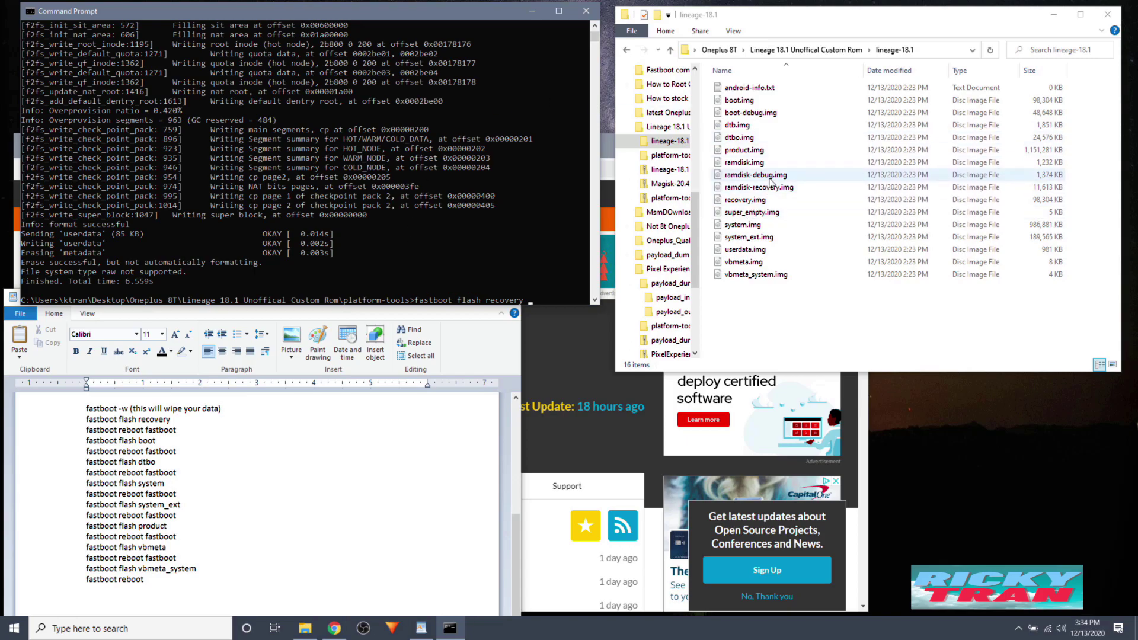
pyautogui.click(764, 200)
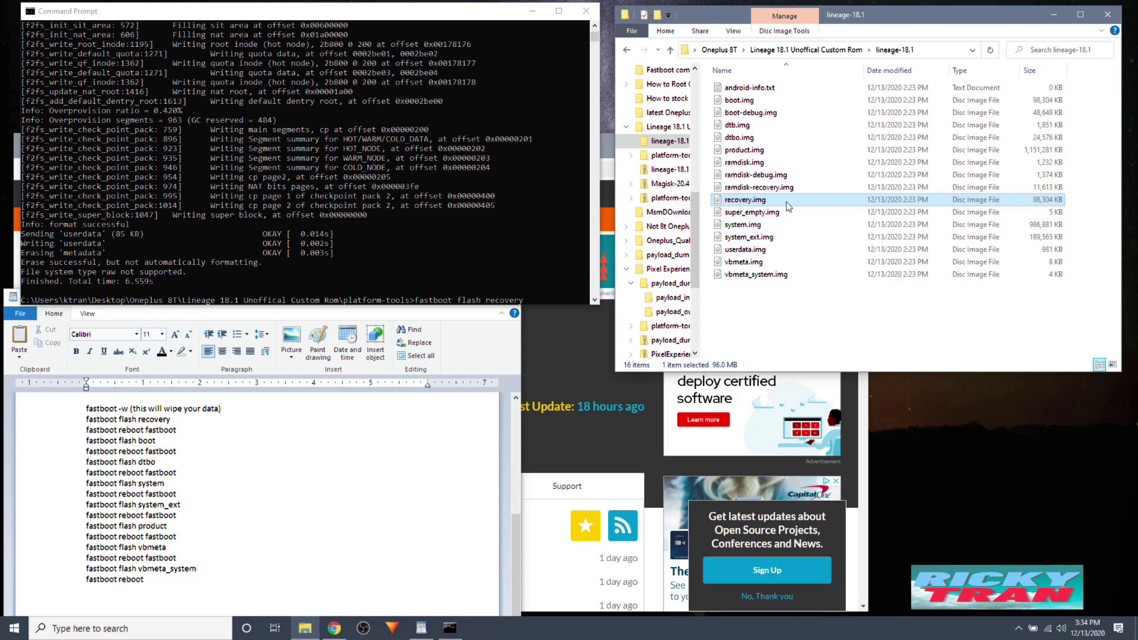
pyautogui.moveTo(769, 204); pyautogui.dragTo(546, 274)
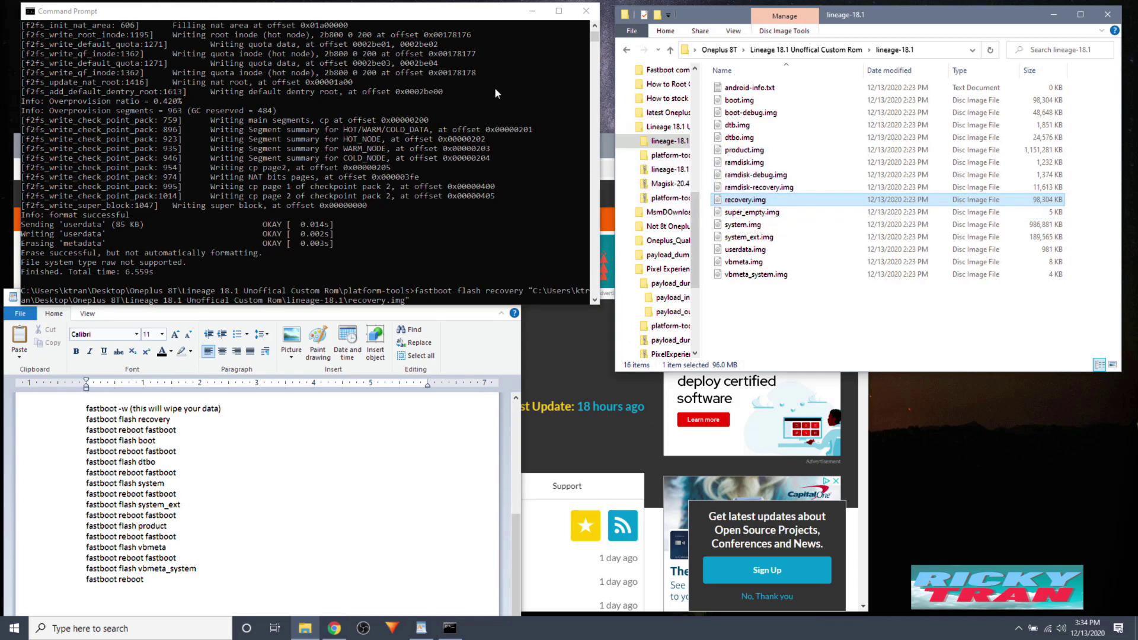